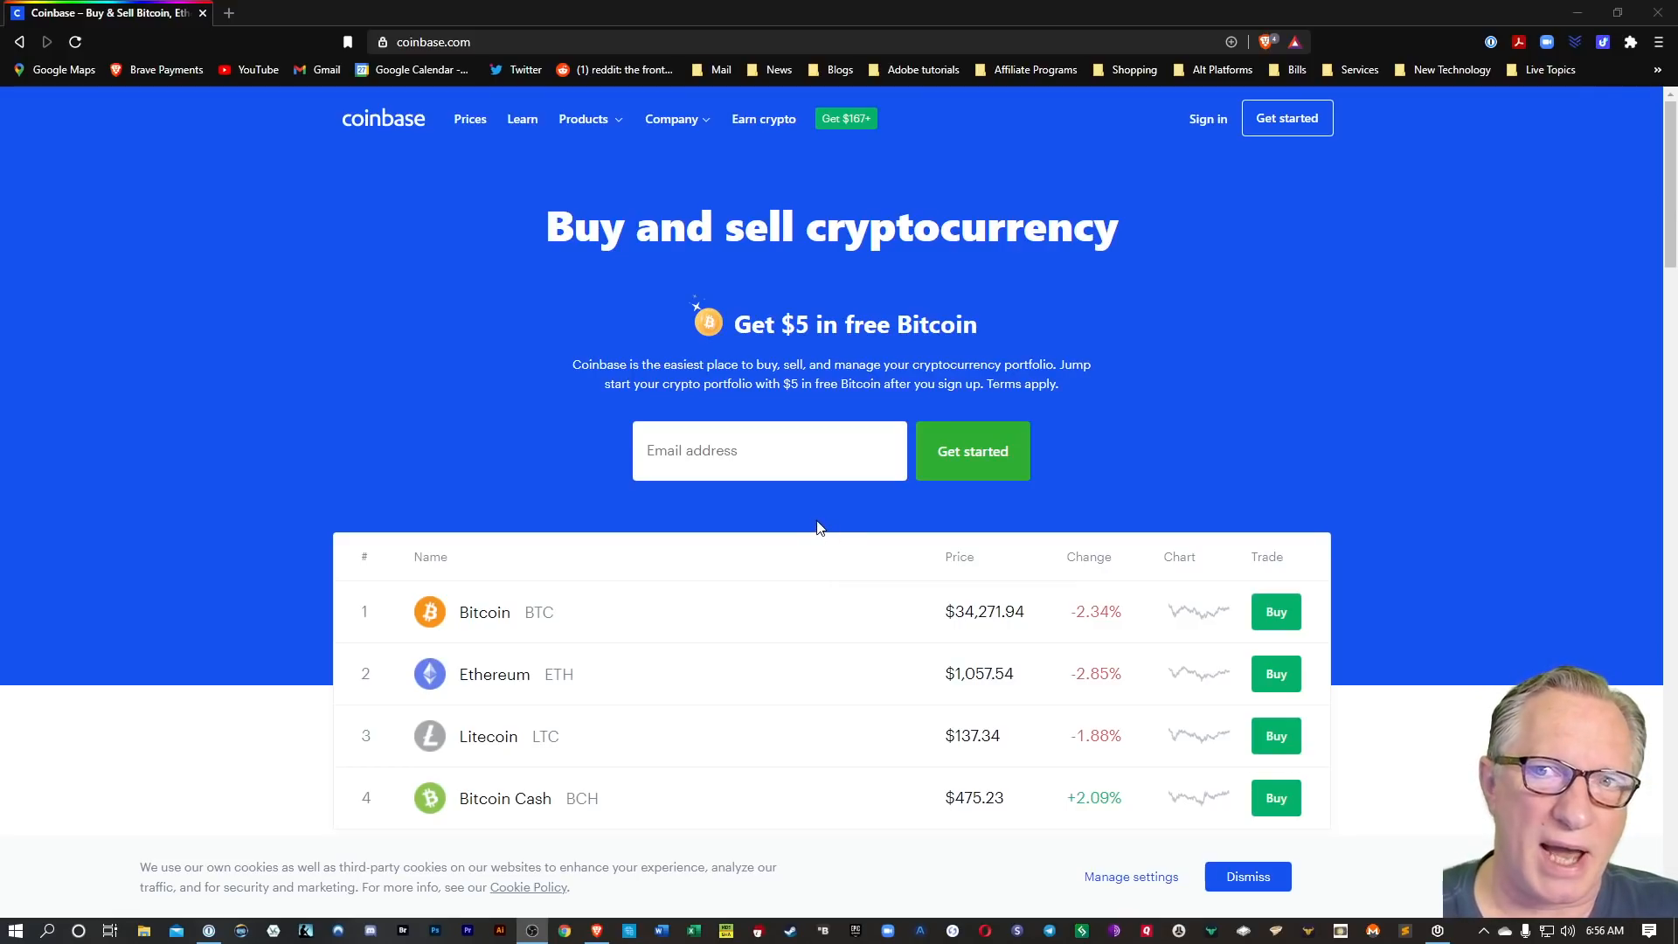
Step: Sign in to Coinbase with the saved 1Password login and complete 2-step verification
{"action": "left_click", "coordinate": [1210, 127]}
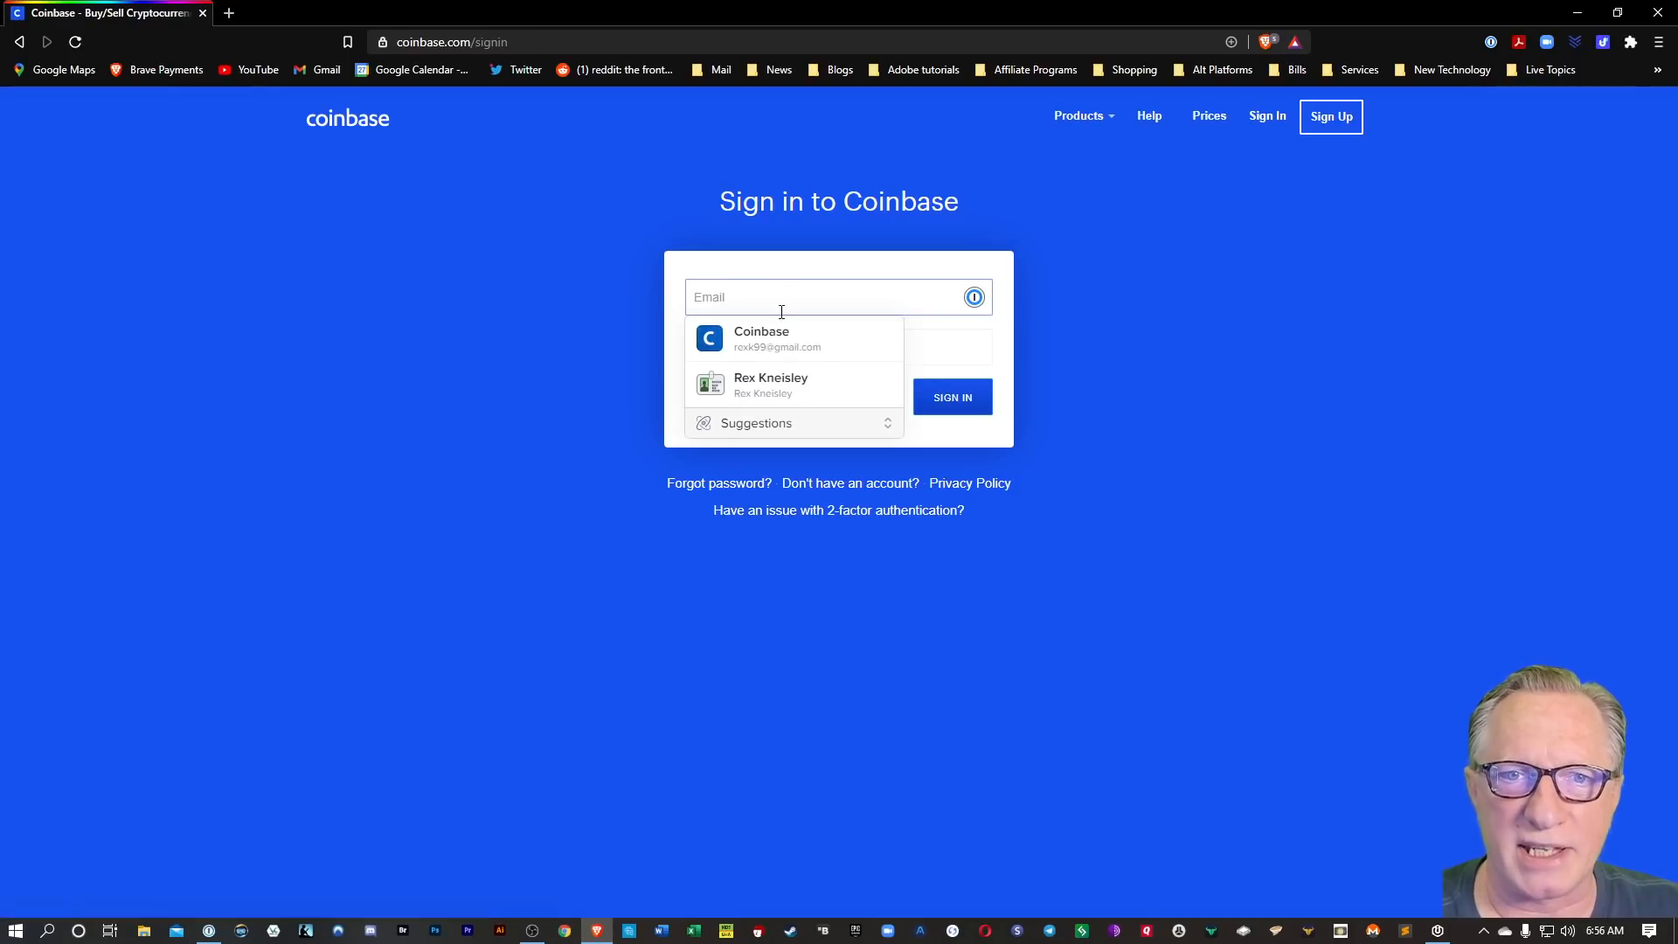
{"action": "left_click", "coordinate": [773, 335]}
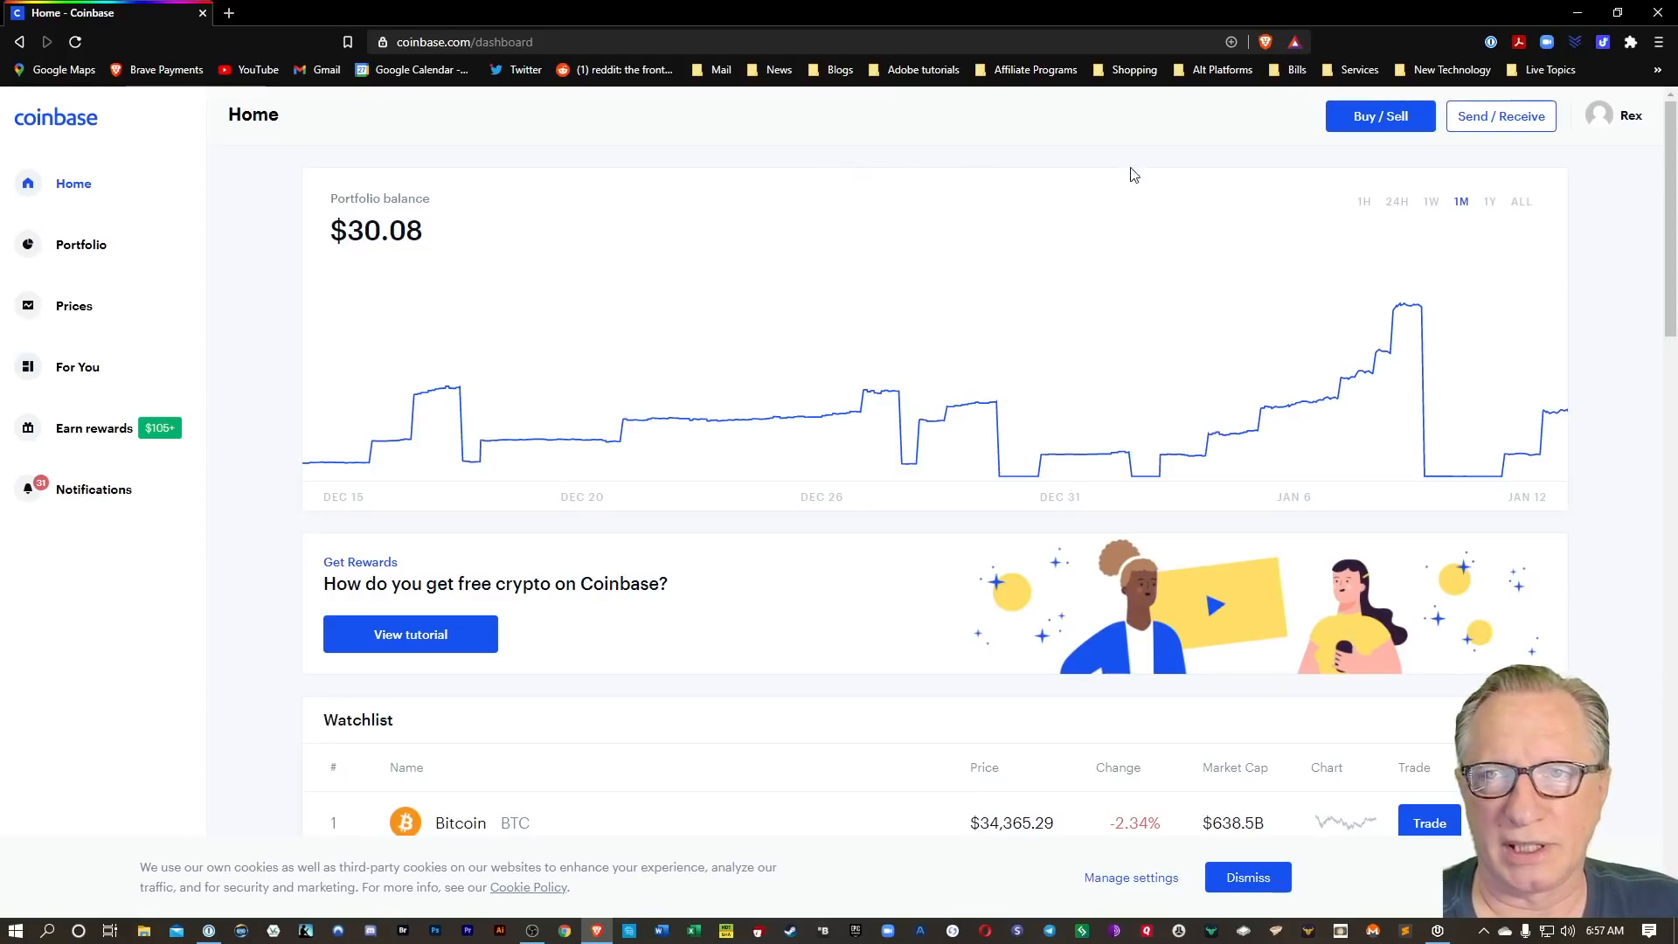
Step: Enter a $50 Bitcoin buy, keep Bitcoin as the coin, and list the payment accounts
{"action": "left_click", "coordinate": [1365, 127]}
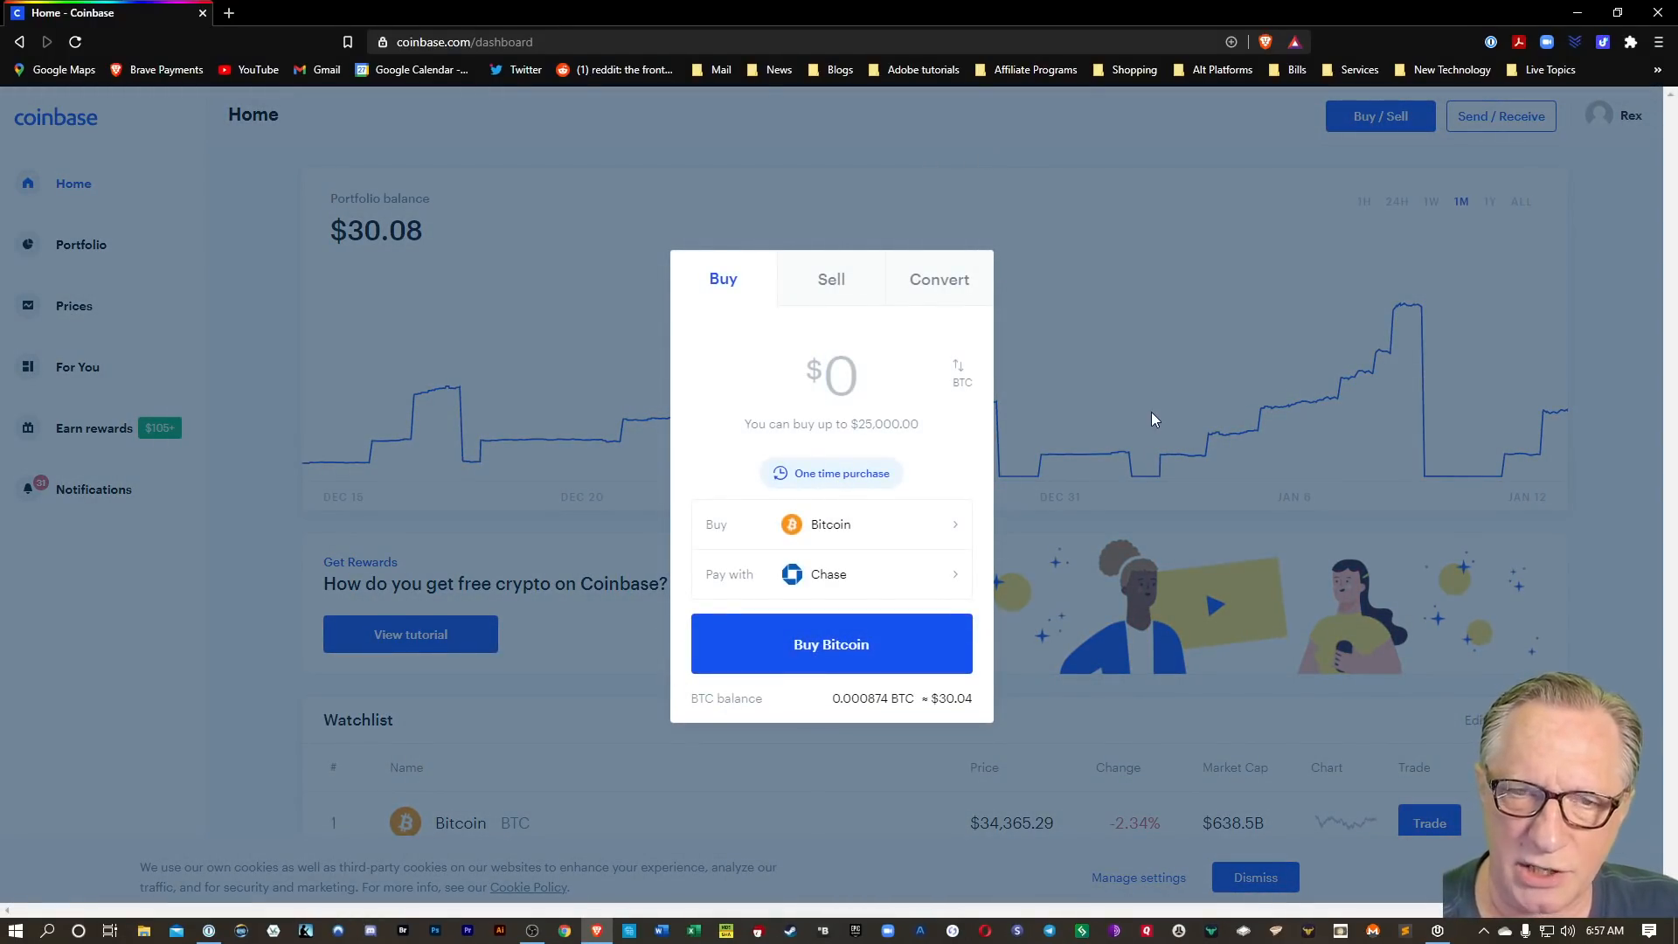
{"action": "type", "text": "50"}
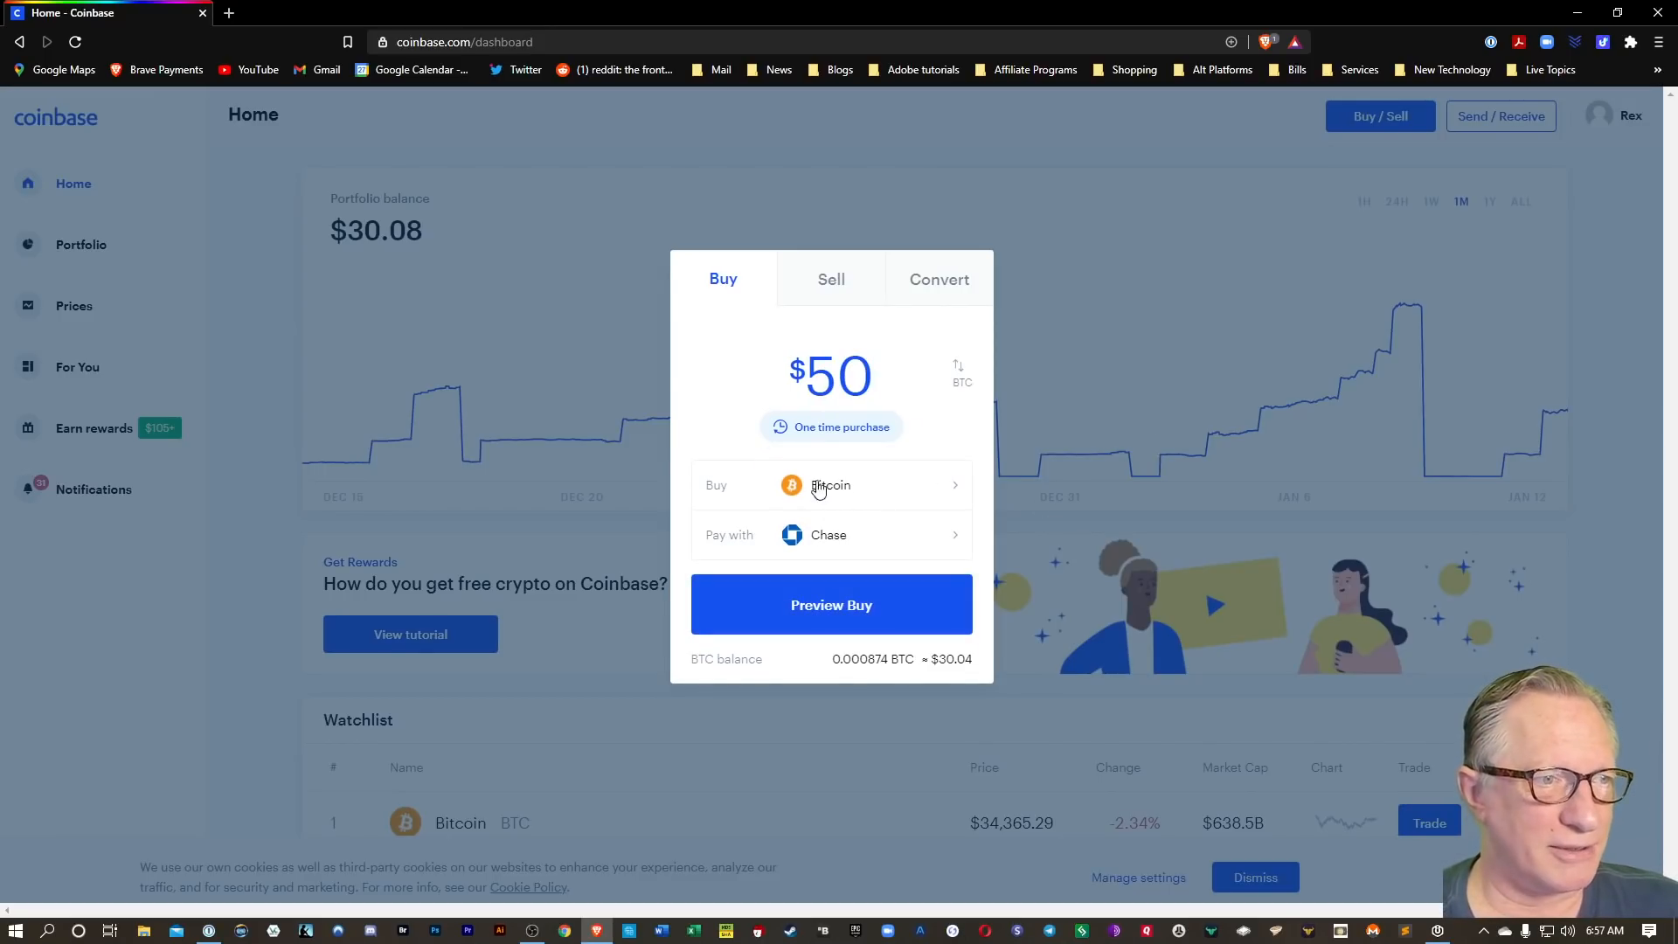
{"action": "left_click", "coordinate": [948, 487]}
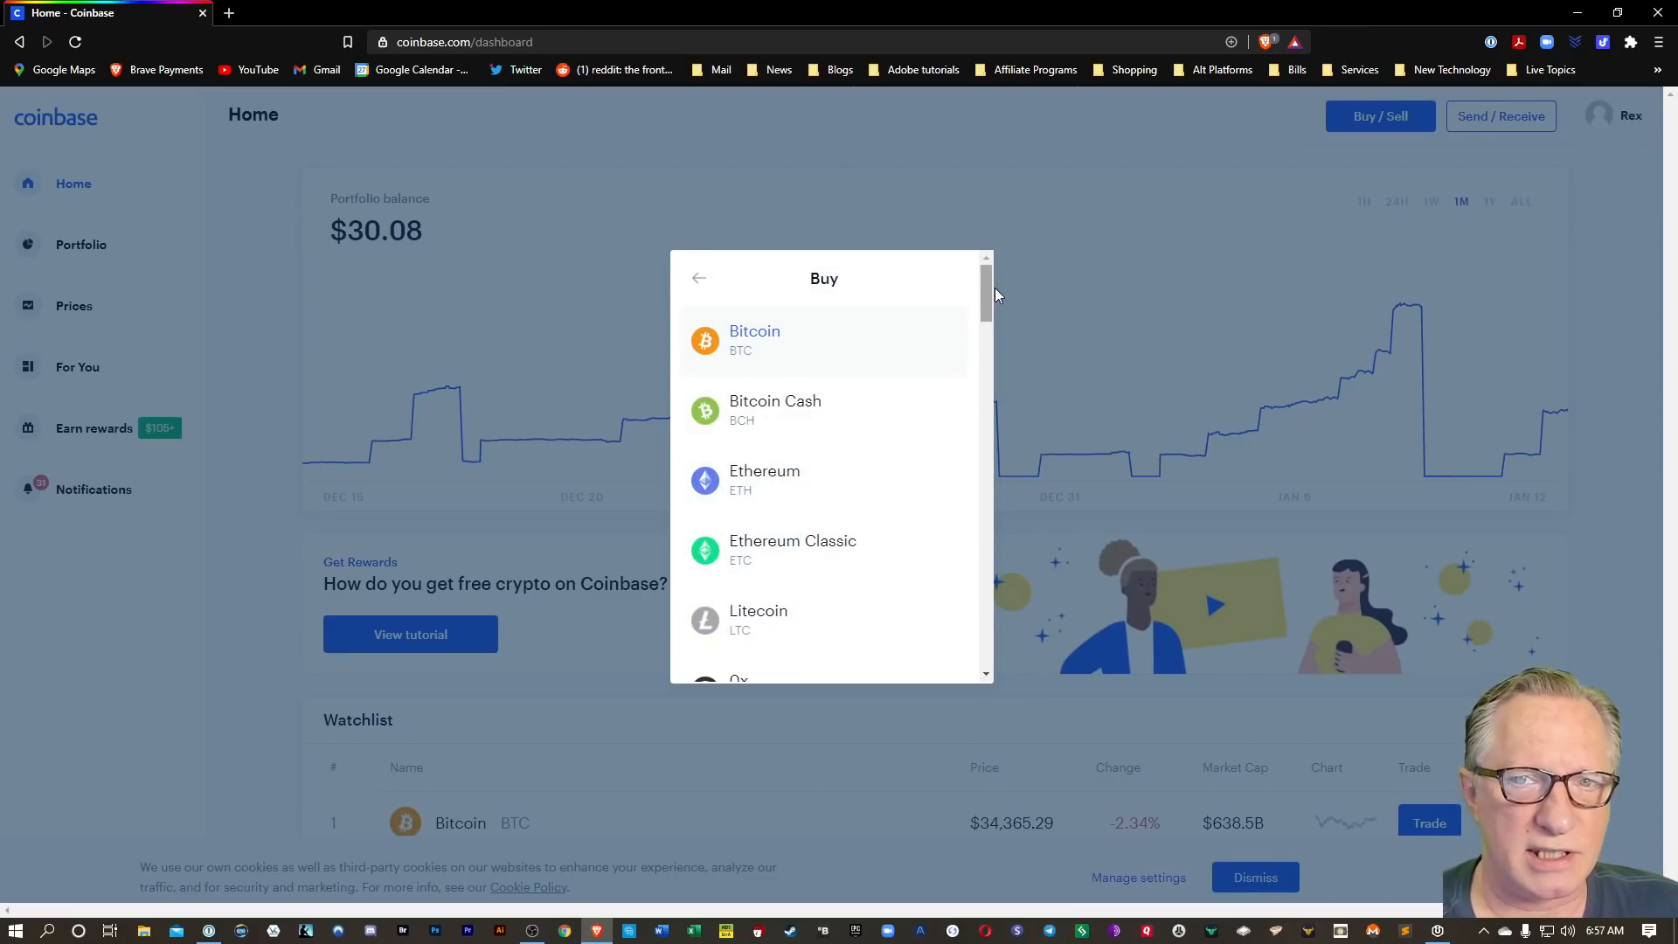
{"action": "mouse_move", "coordinate": [990, 288]}
{"action": "left_mouse_down"}
{"action": "mouse_move", "coordinate": [992, 557]}
{"action": "mouse_move", "coordinate": [989, 295]}
{"action": "left_mouse_up"}
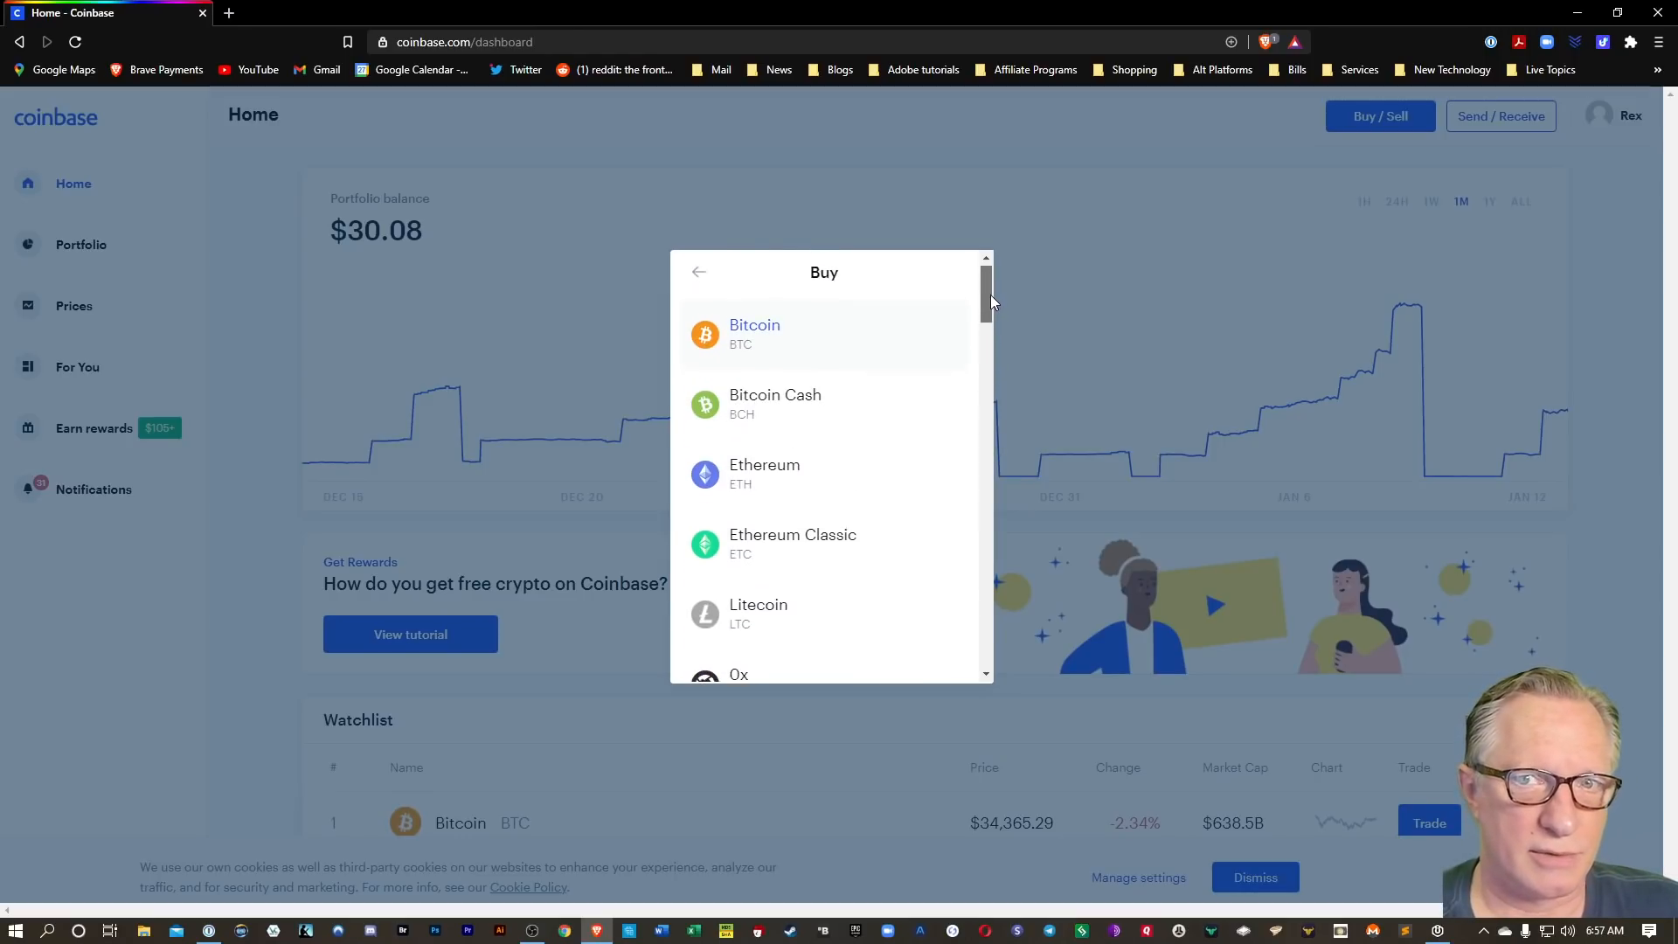
{"action": "left_click", "coordinate": [697, 274]}
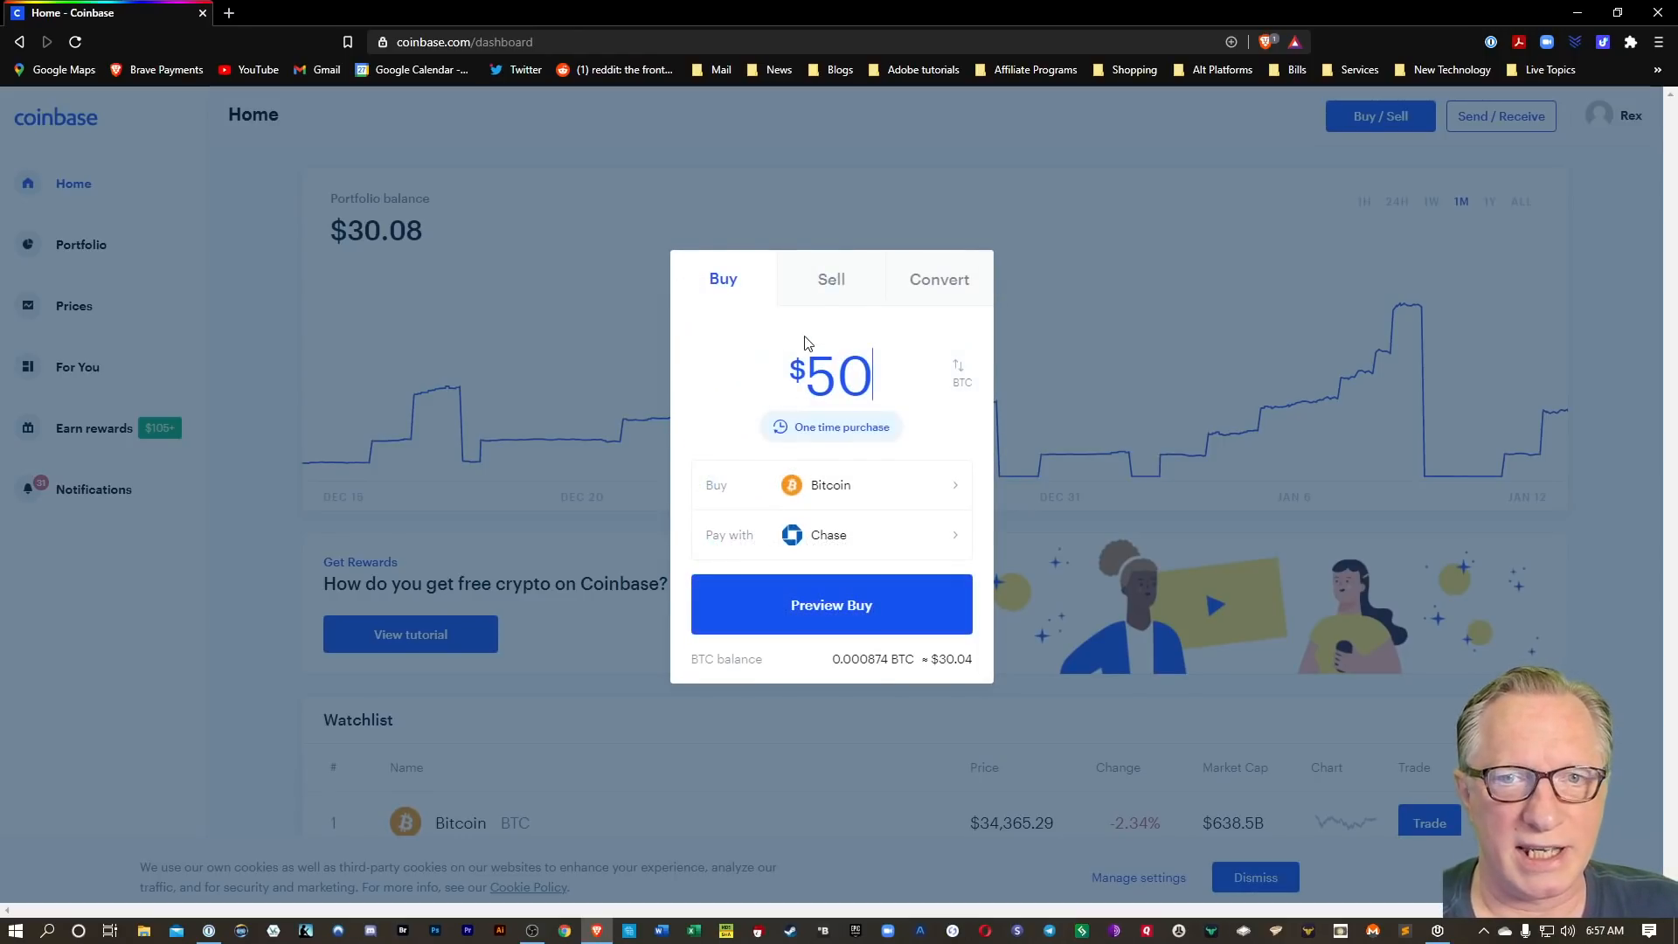
{"action": "left_click", "coordinate": [830, 546]}
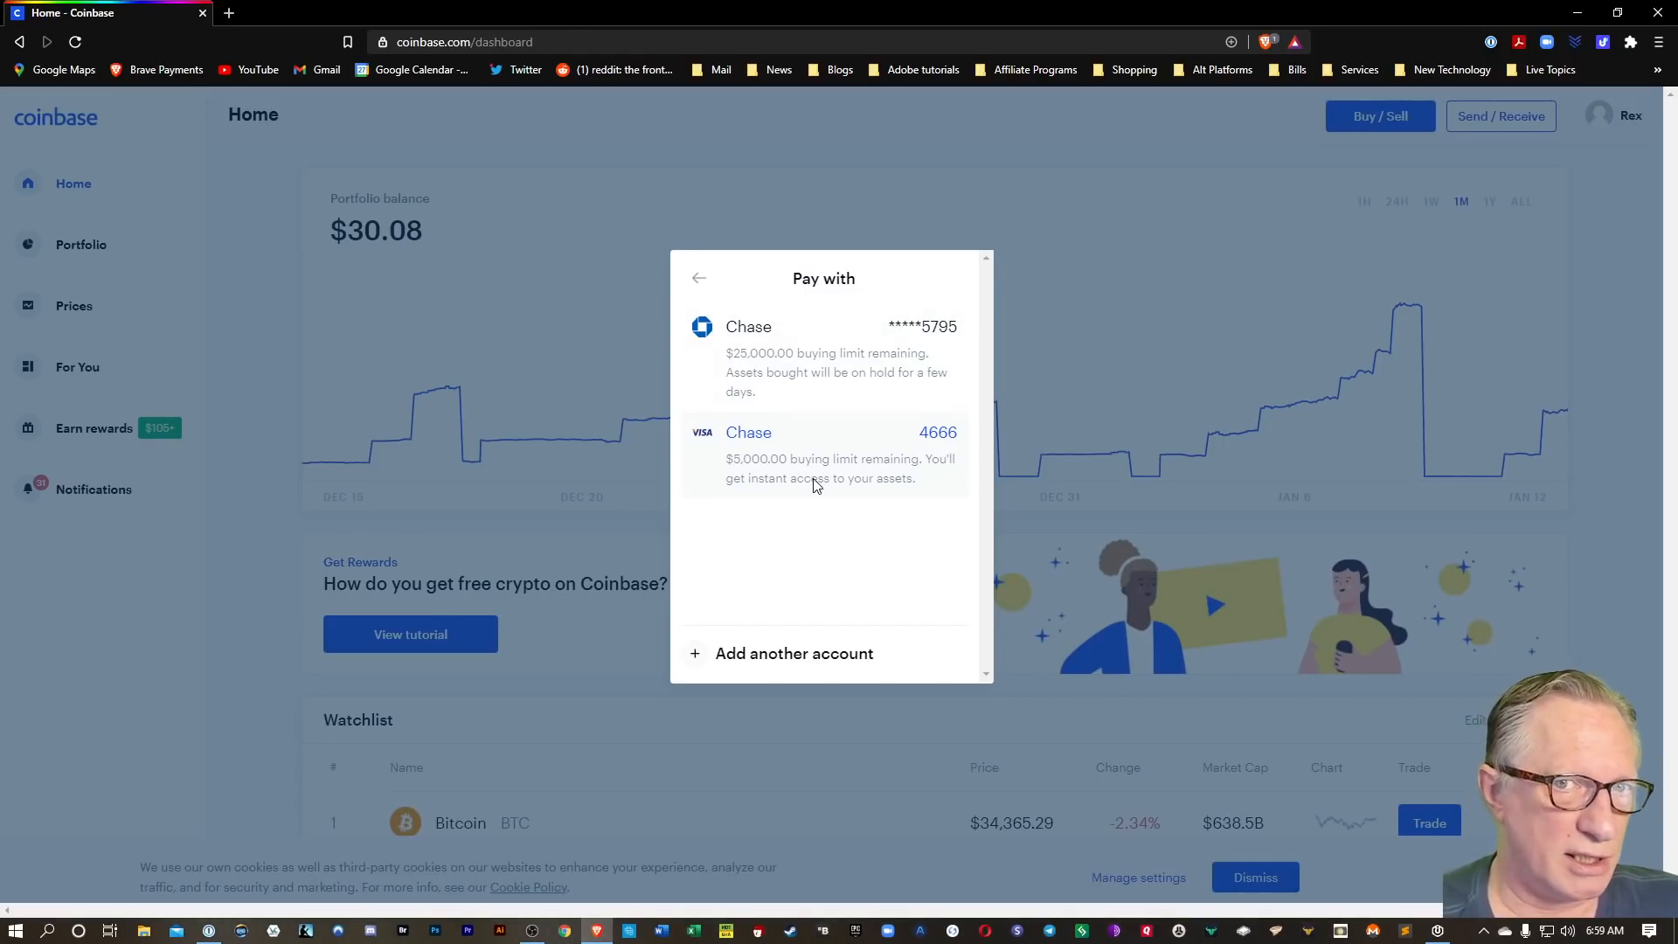
Step: Pay with the Chase Visa card and place the $50 order for 0.00138905 BTC
{"action": "left_click", "coordinate": [698, 277]}
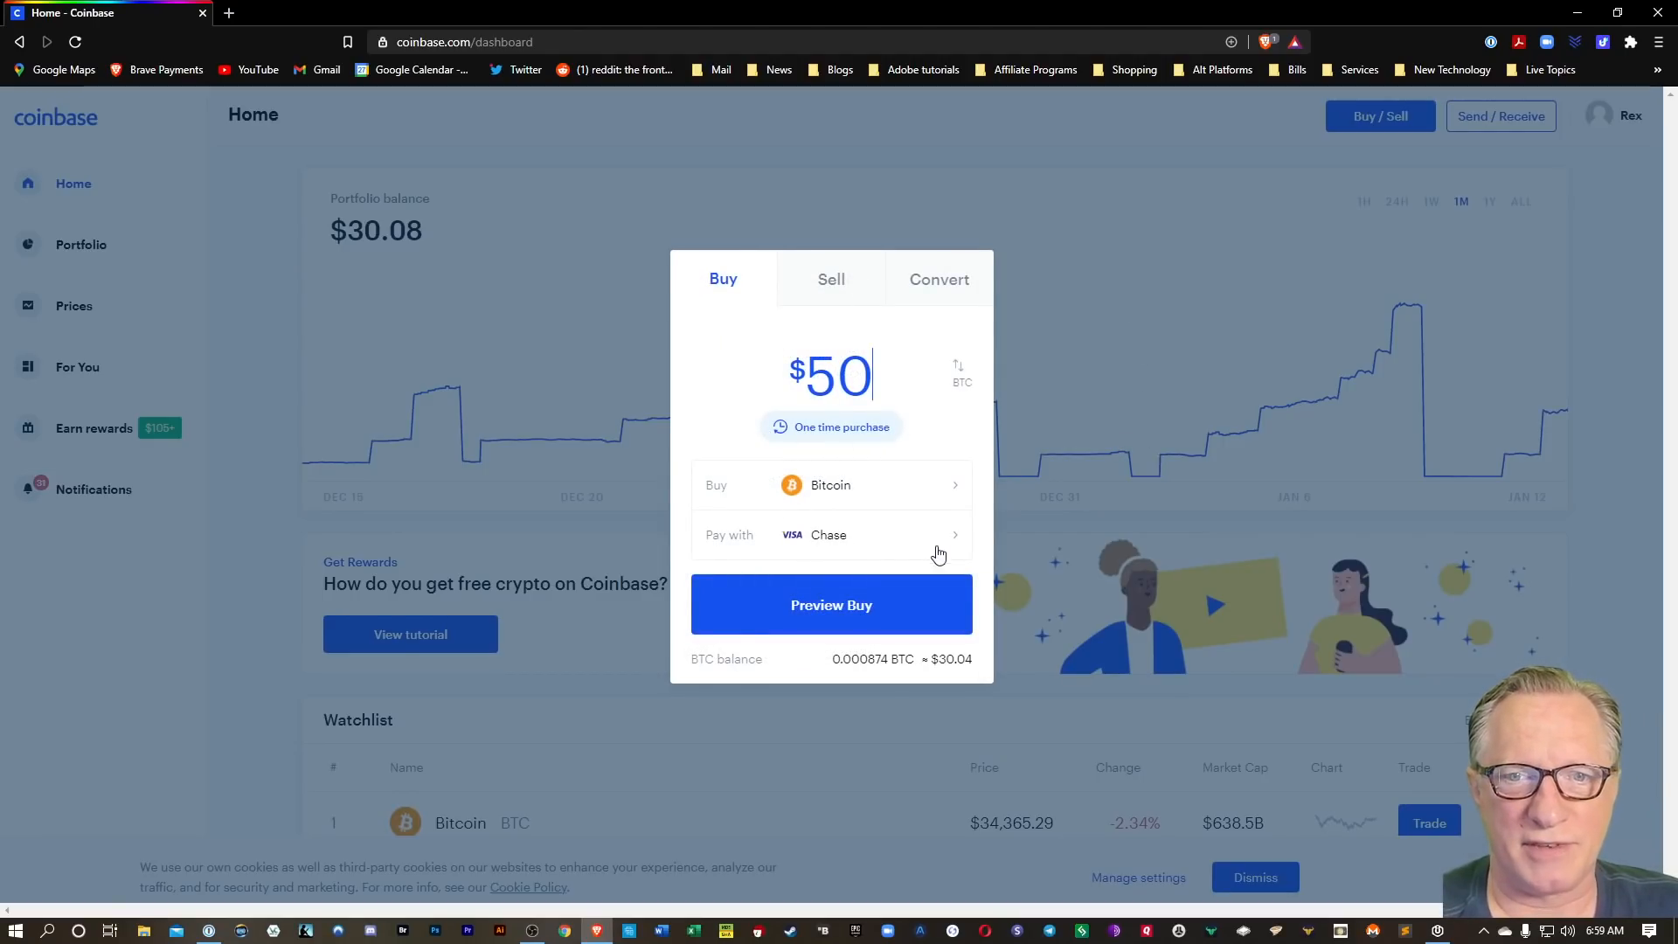
{"action": "left_click", "coordinate": [834, 610]}
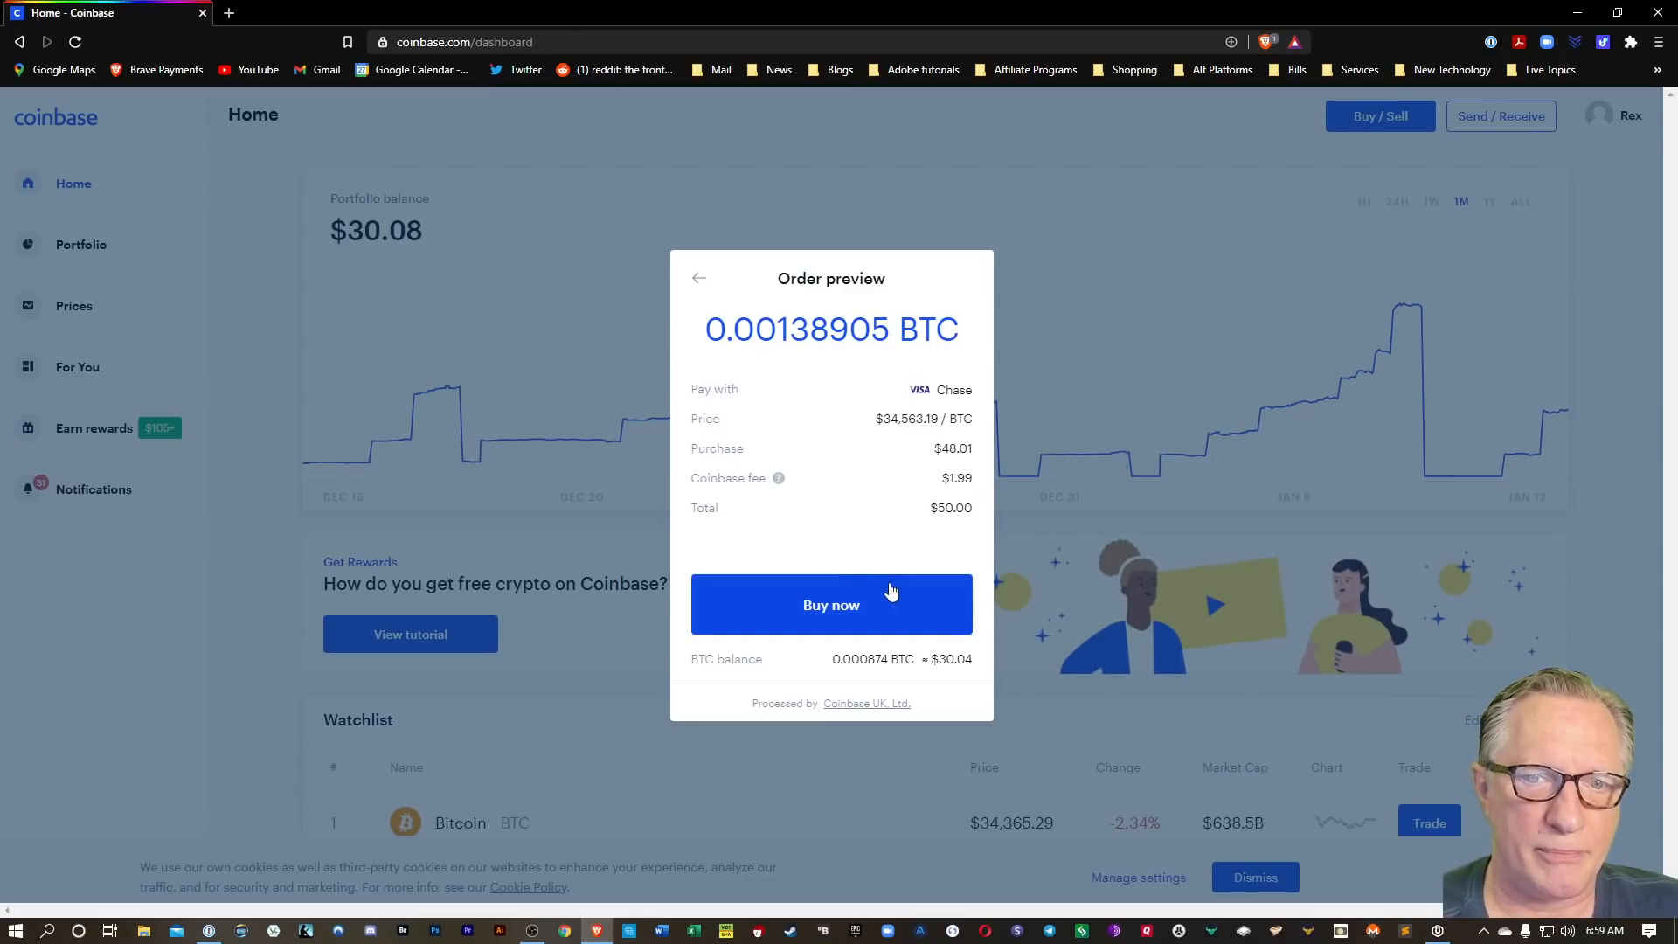
{"action": "left_click", "coordinate": [829, 606]}
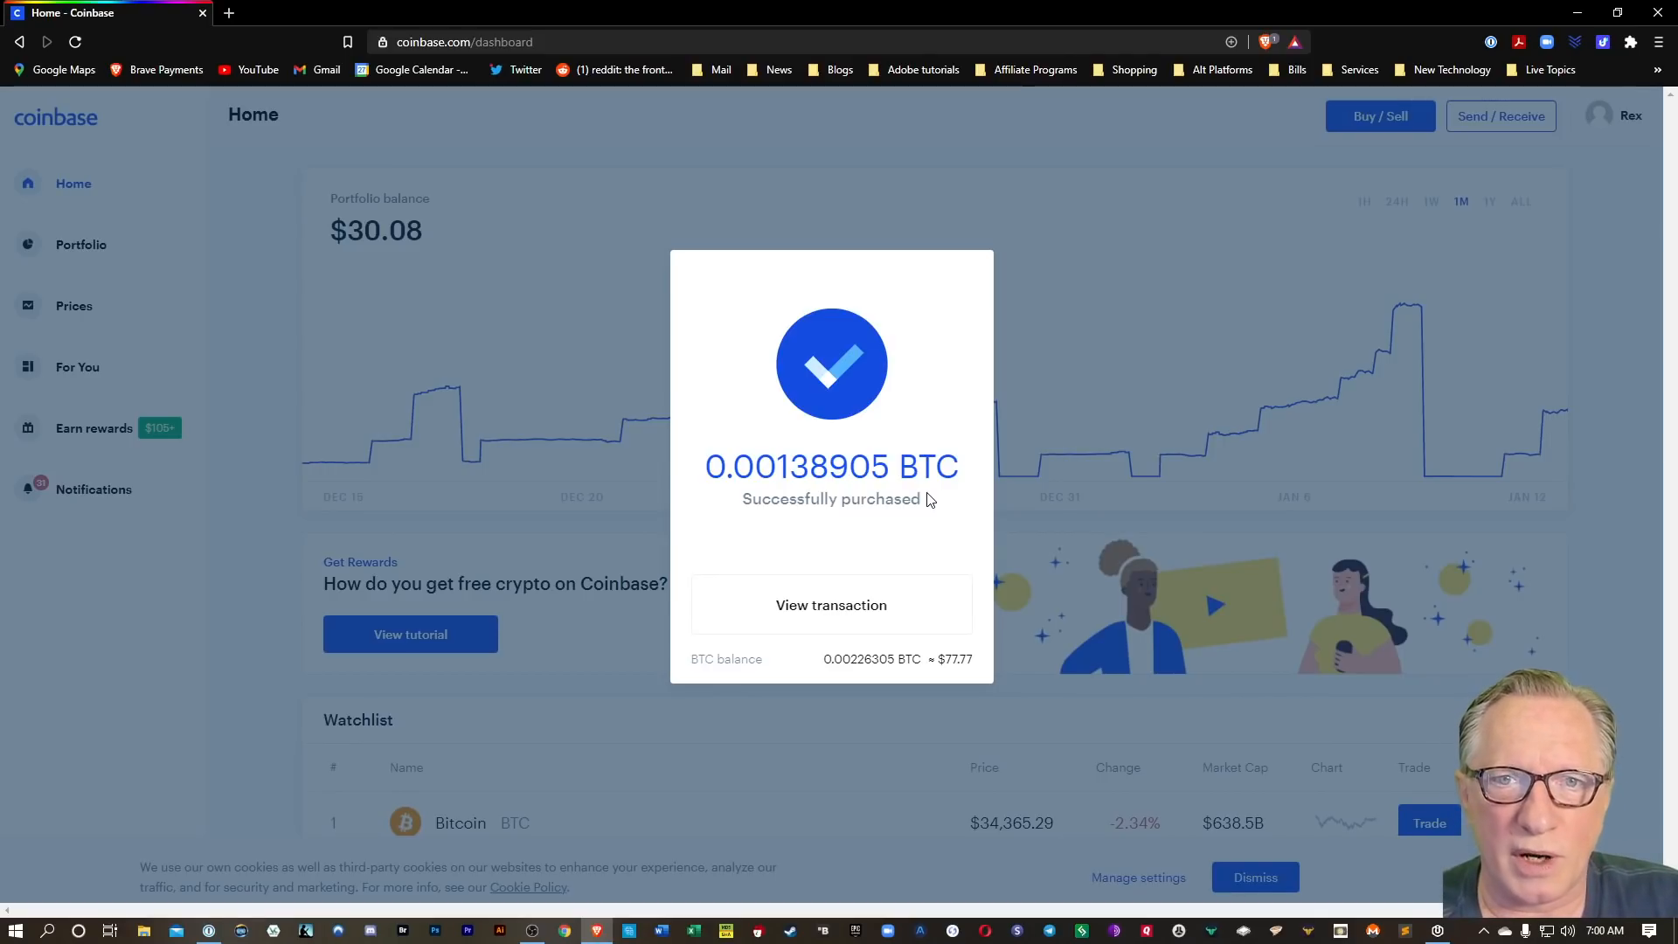
Step: Dismiss the purchase confirmation and open the 0.00226305 BTC Bitcoin holding from Portfolio
{"action": "left_click", "coordinate": [555, 310]}
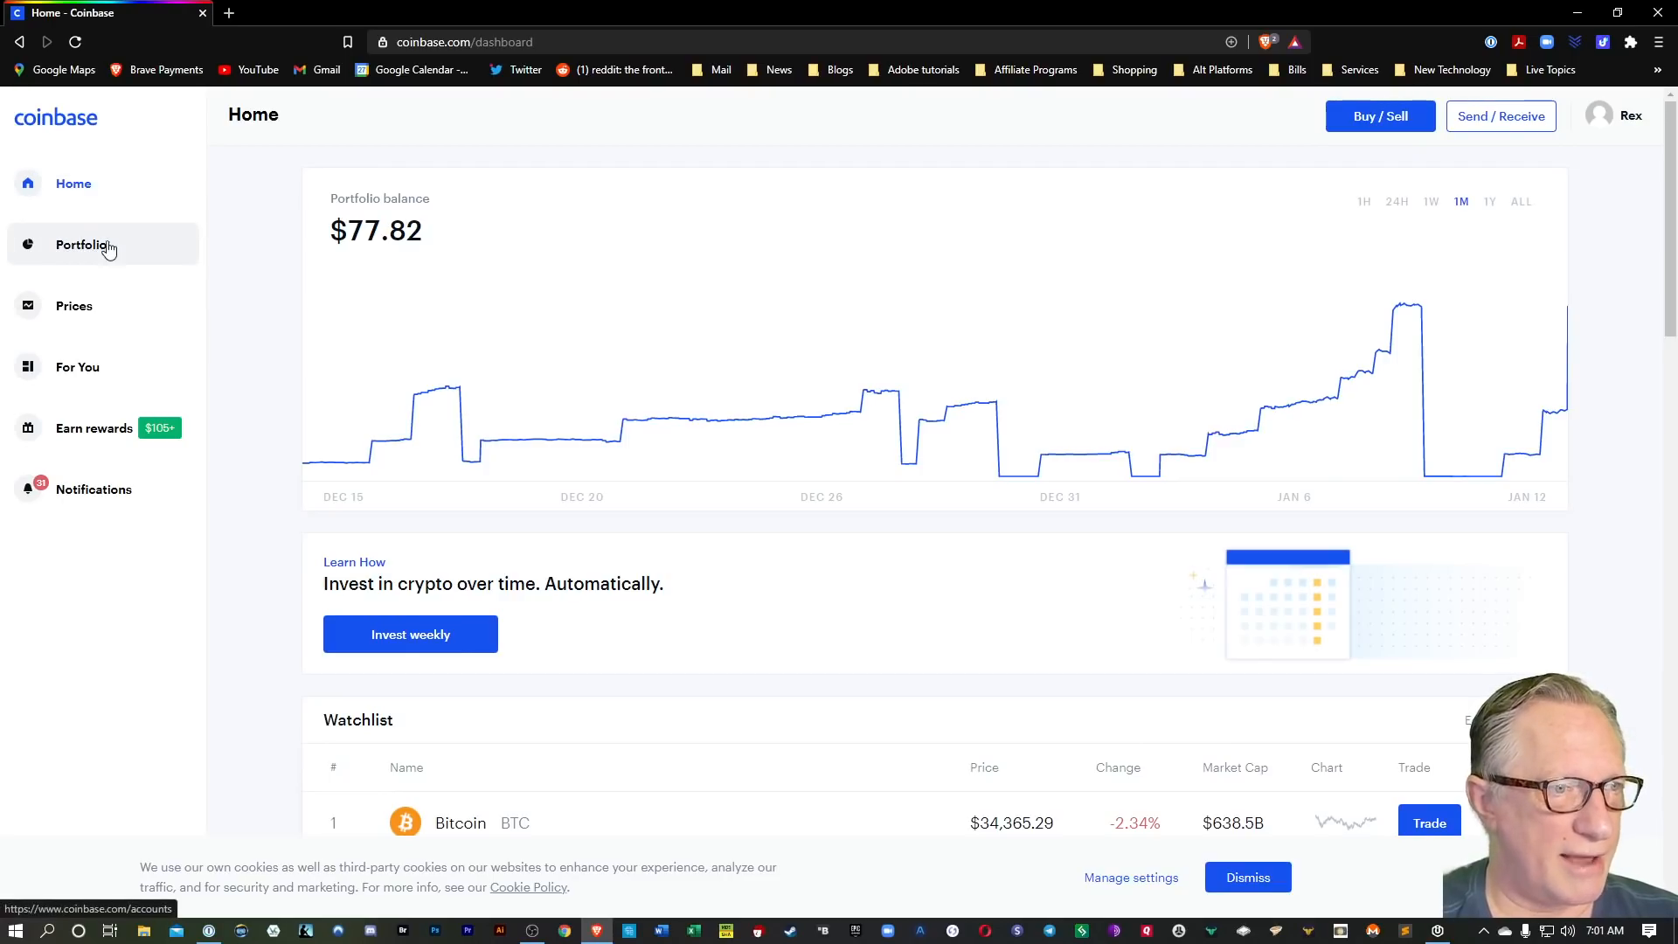
{"action": "left_click", "coordinate": [90, 251]}
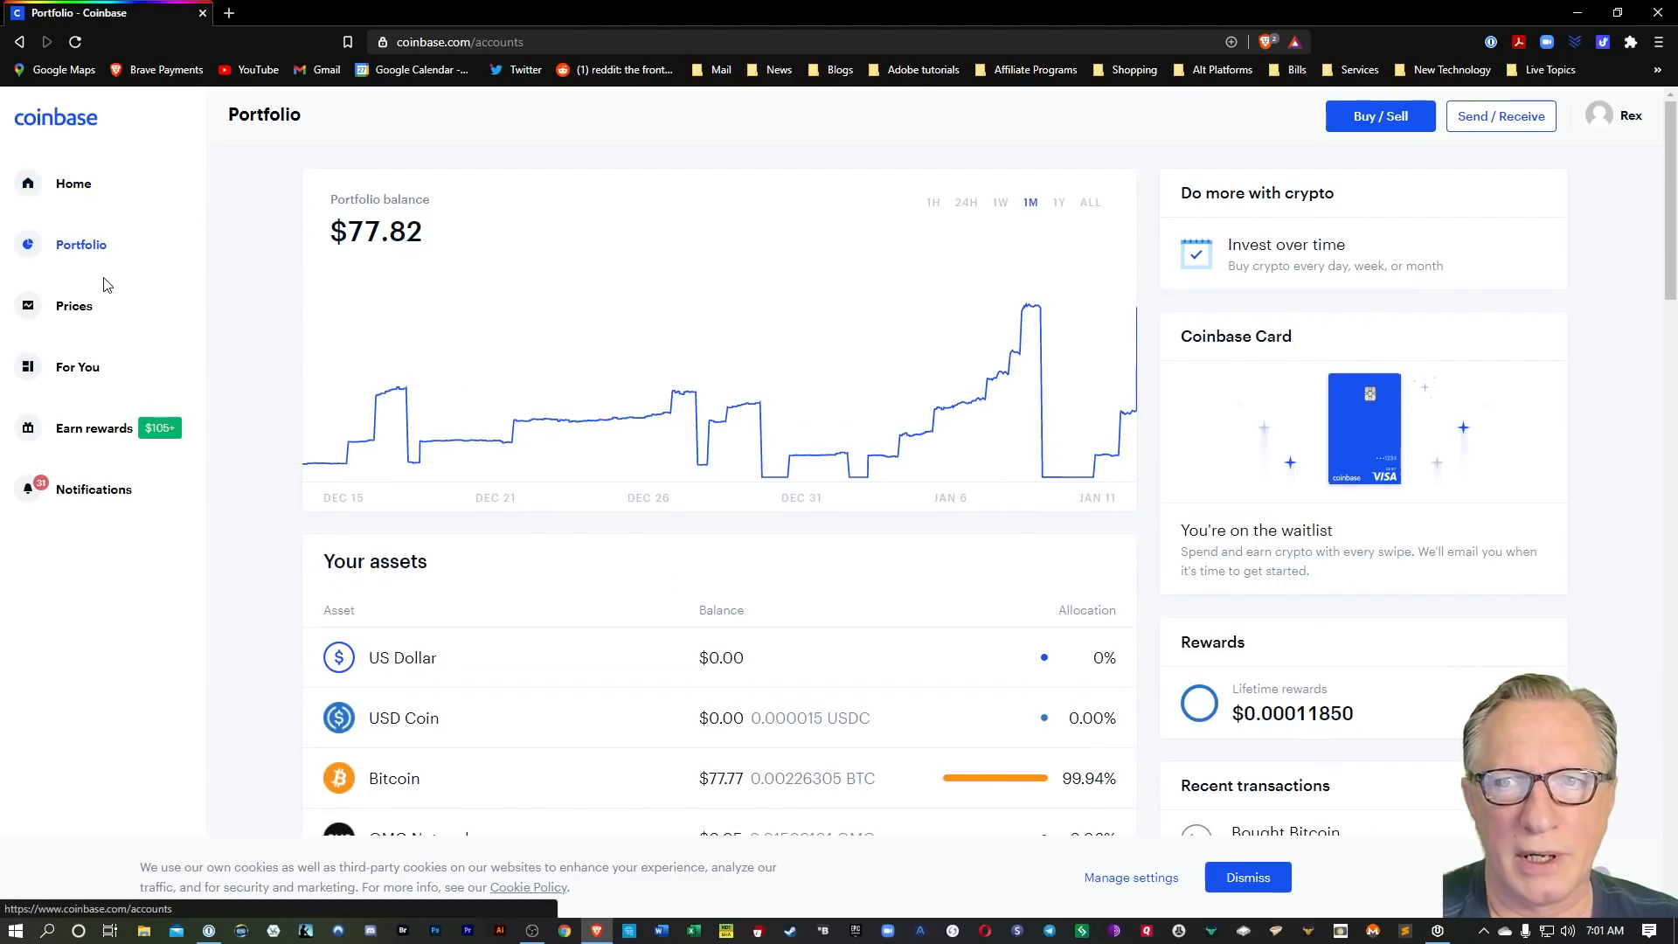
{"action": "scroll", "coordinate": [332, 398], "scroll_direction": "down", "scroll_amount": 3}
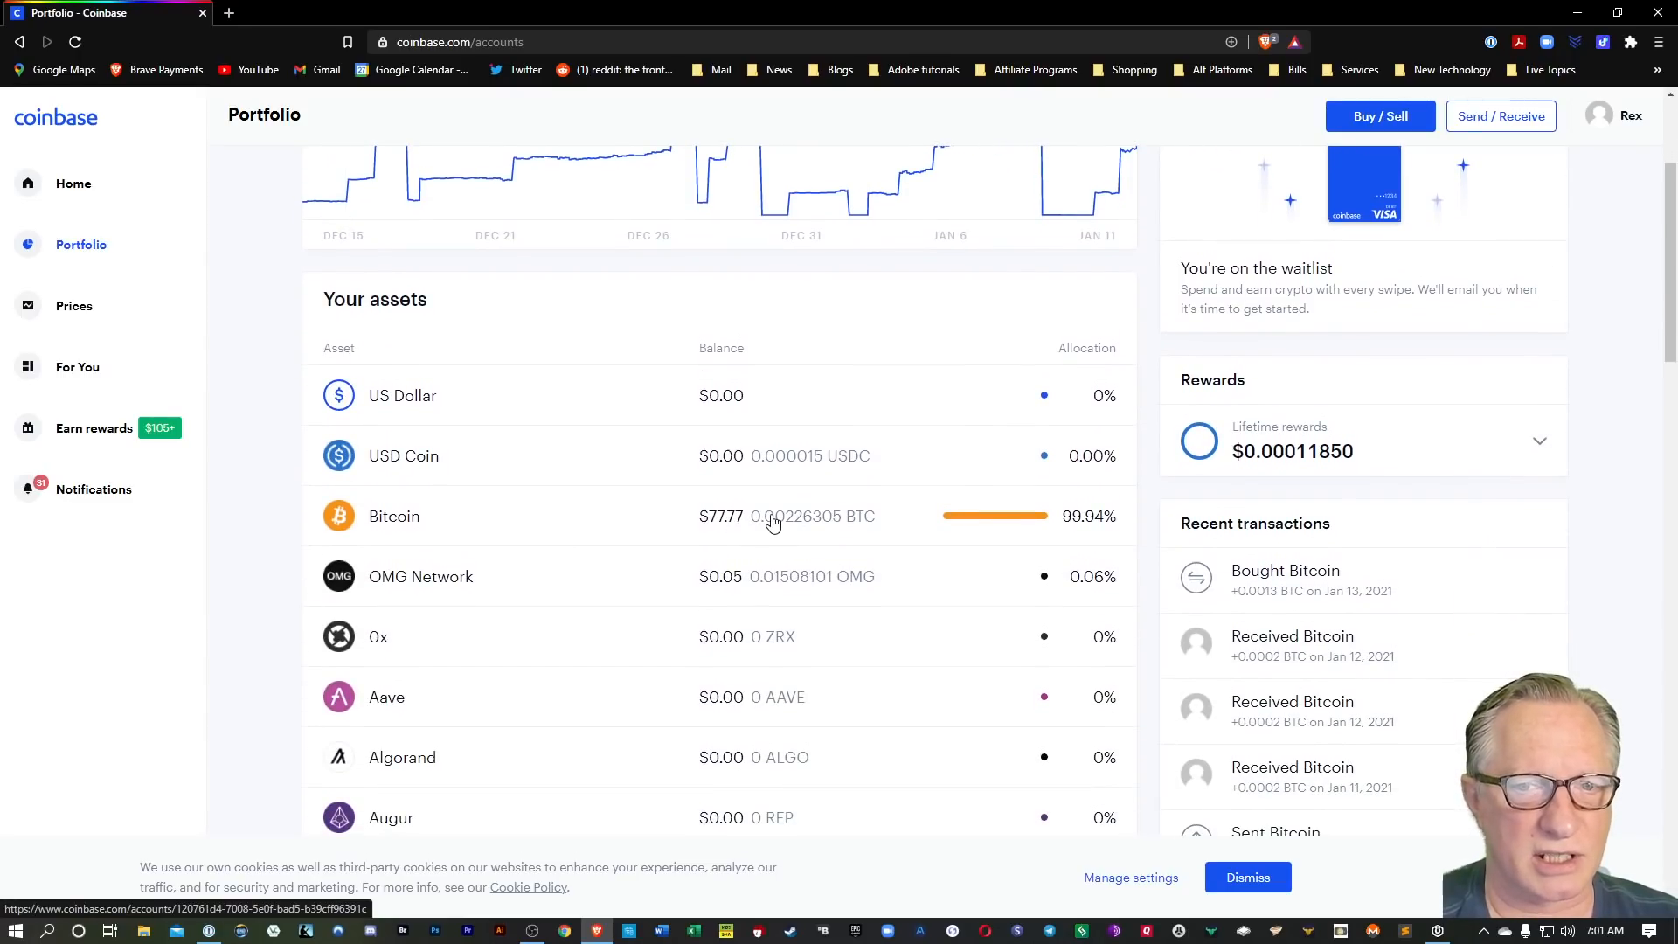
{"action": "left_click", "coordinate": [771, 524]}
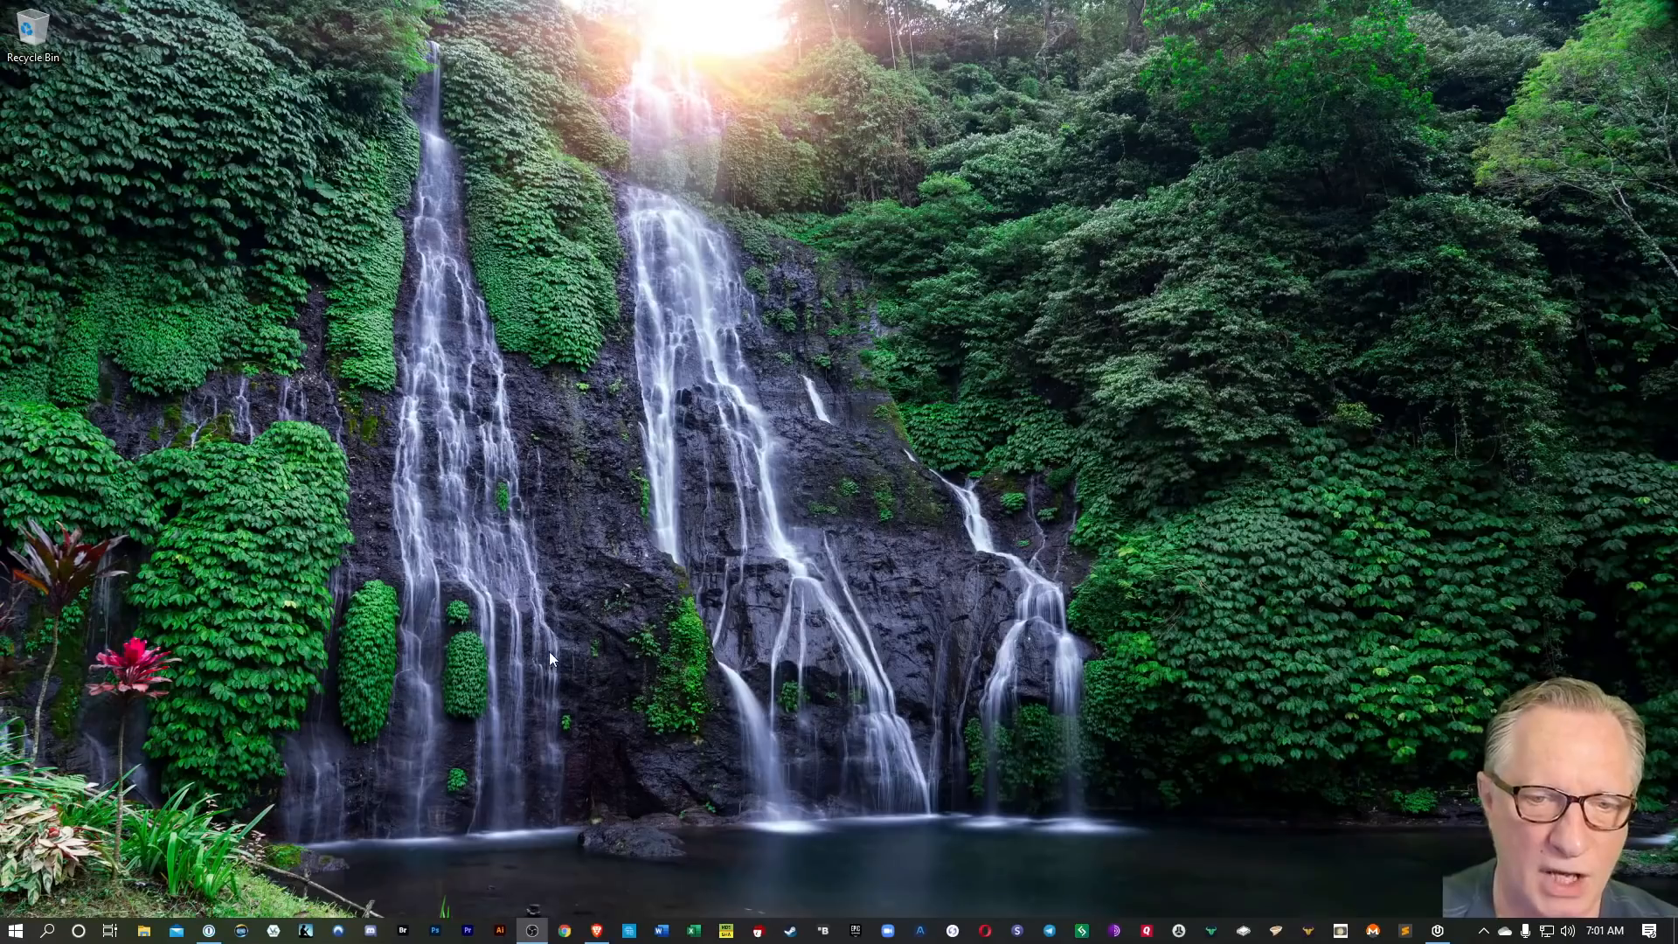
Step: Launch Ledger Live from the taskbar and unlock it to the Accounts page
{"action": "left_click", "coordinate": [951, 931]}
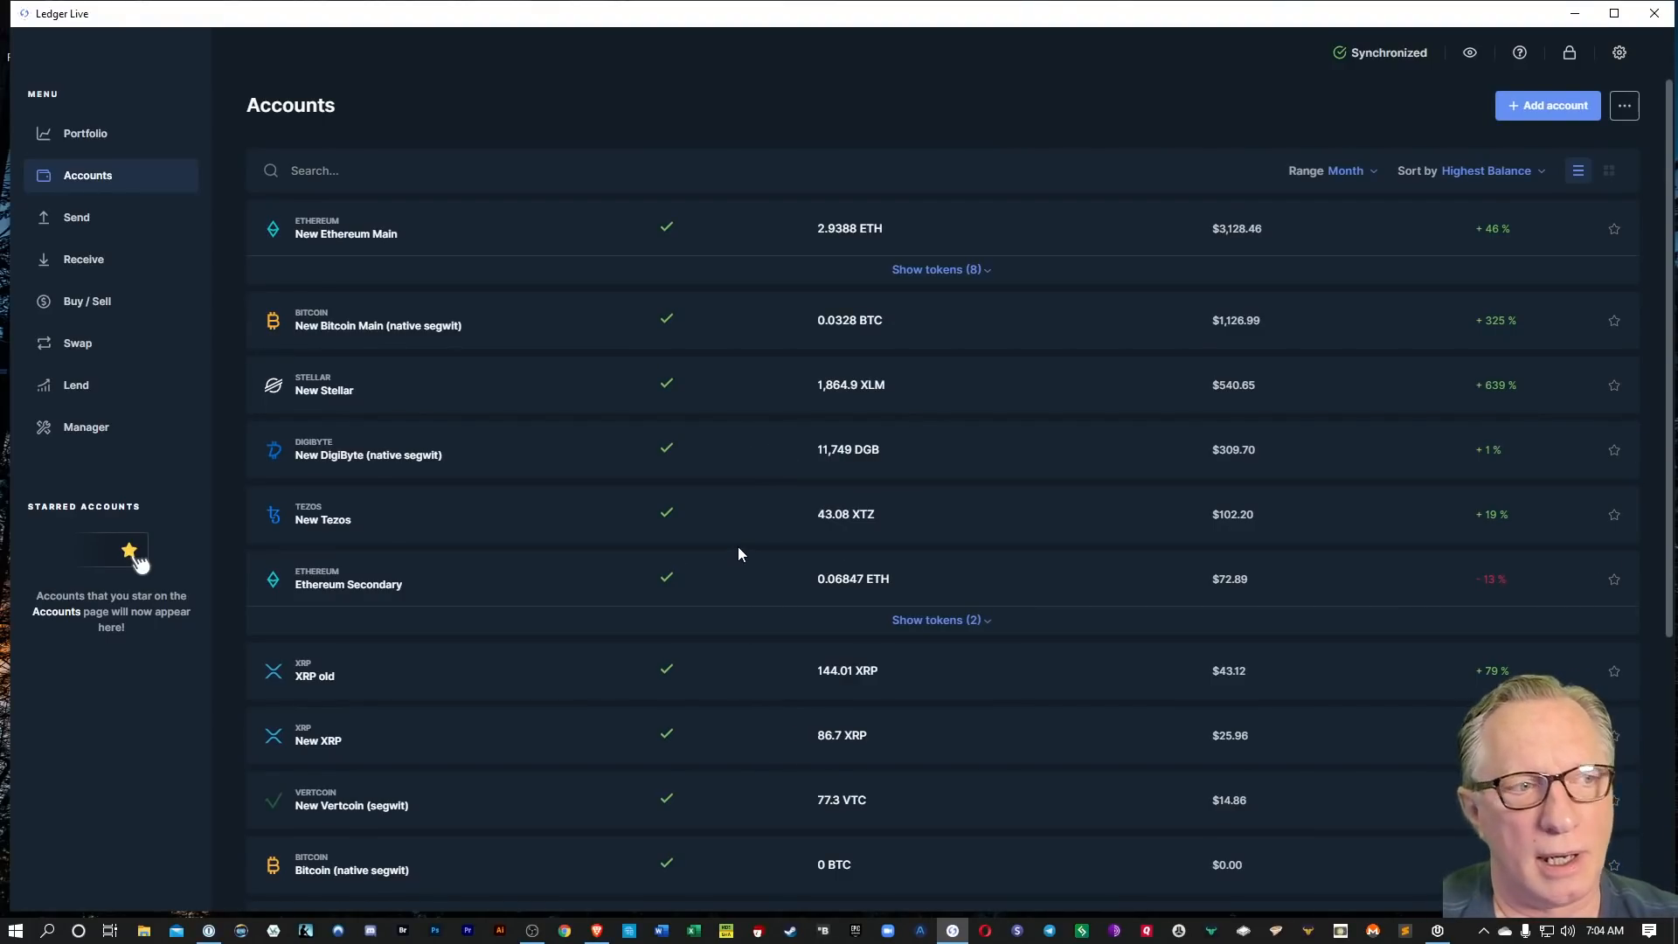
Step: Open the empty Bitcoin (native segwit) account and start a Receive into it
{"action": "scroll", "coordinate": [719, 561], "scroll_direction": "down", "scroll_amount": 2}
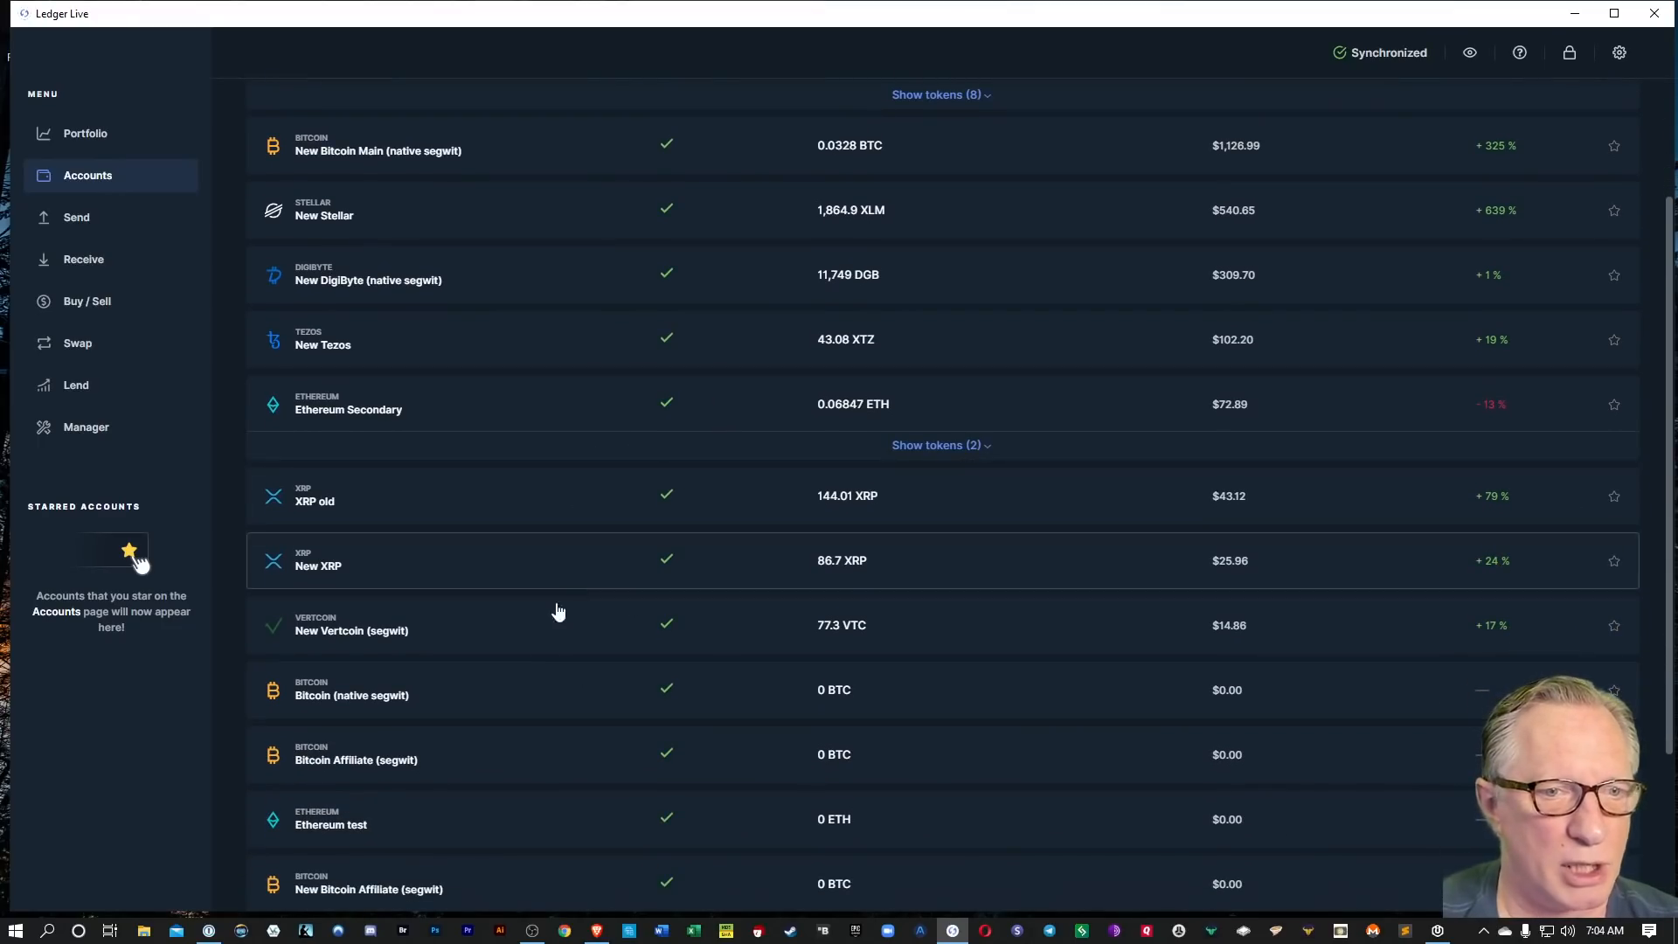
{"action": "scroll", "coordinate": [659, 674], "scroll_direction": "down", "scroll_amount": 2}
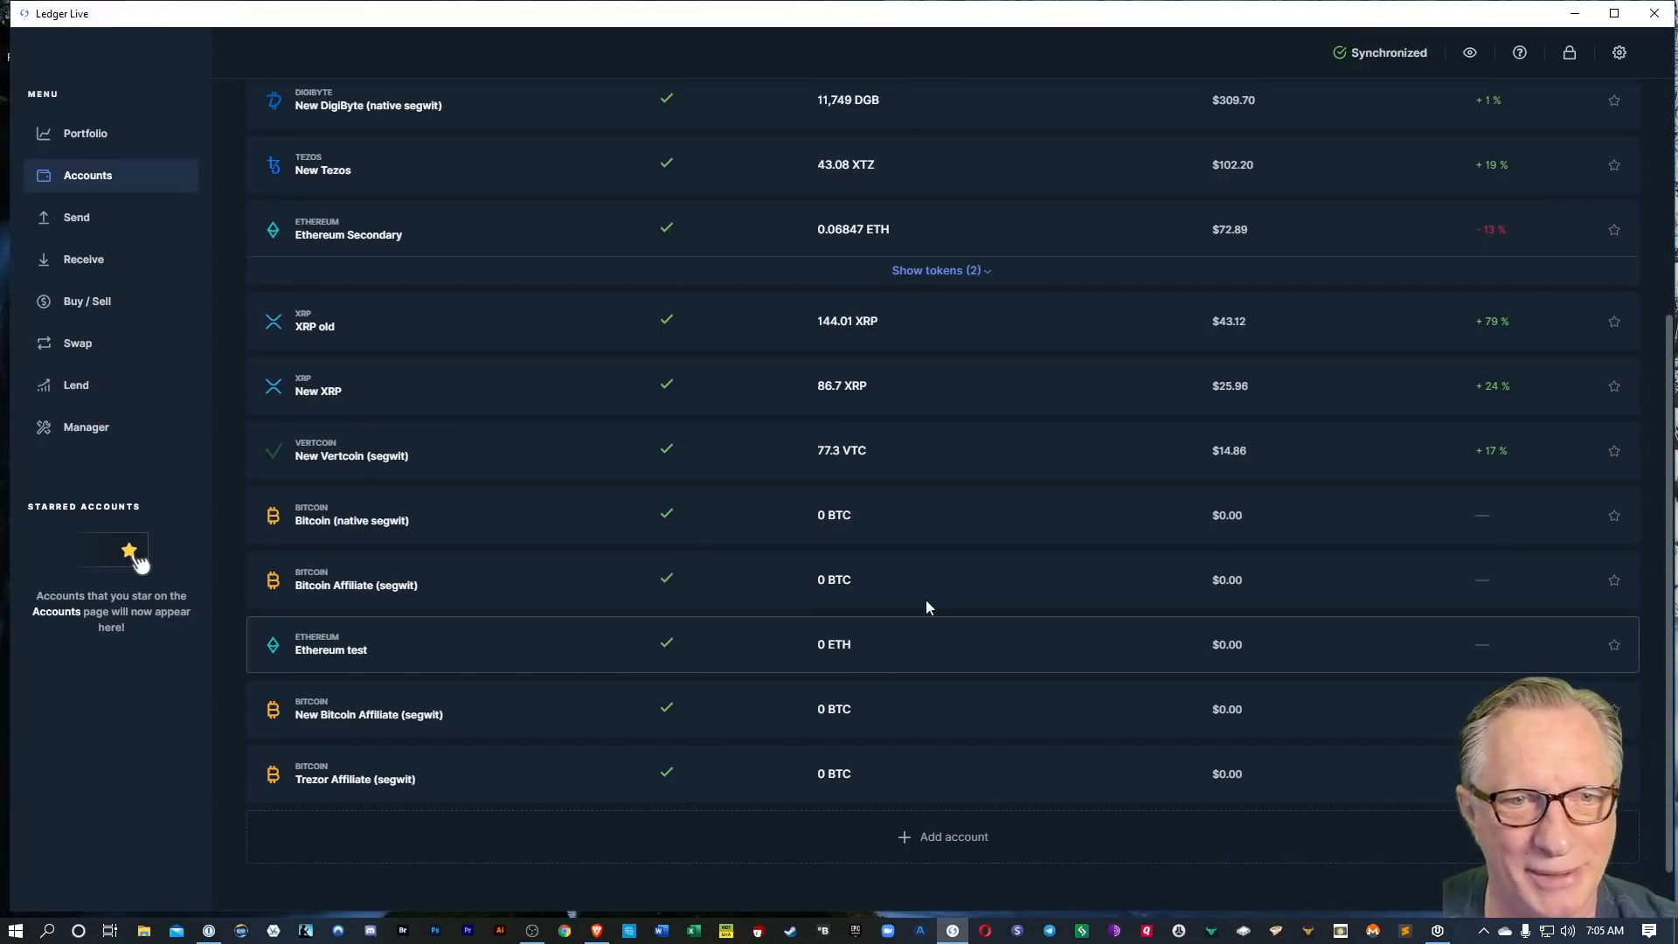
{"action": "left_click", "coordinate": [518, 523]}
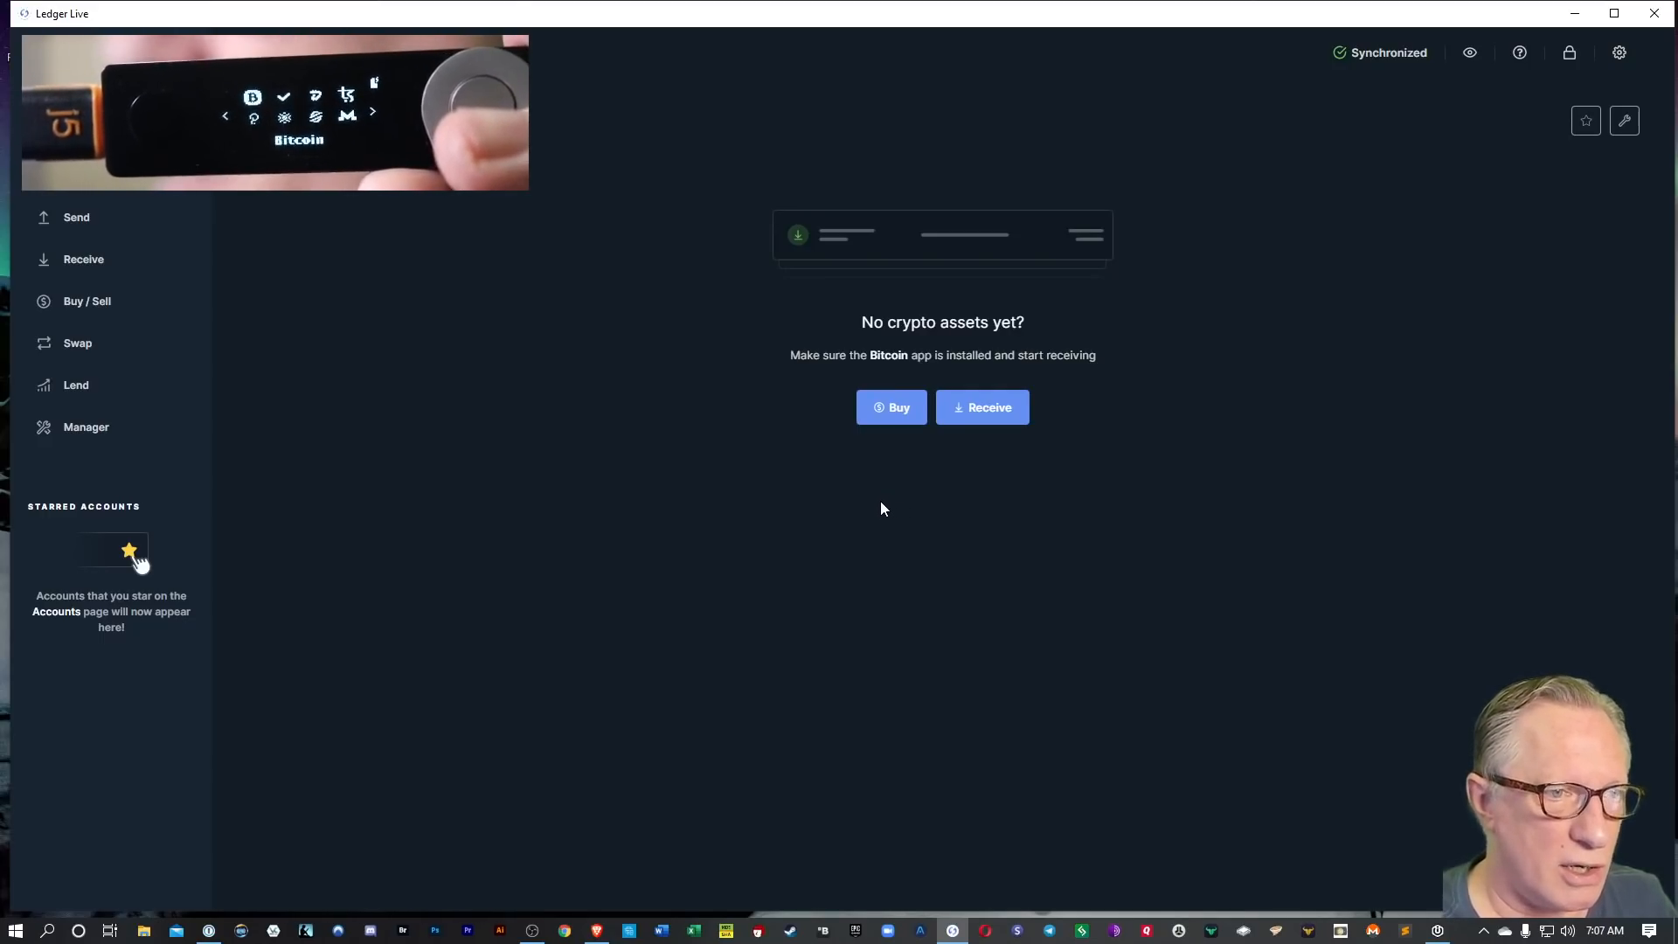
{"action": "left_click", "coordinate": [996, 423]}
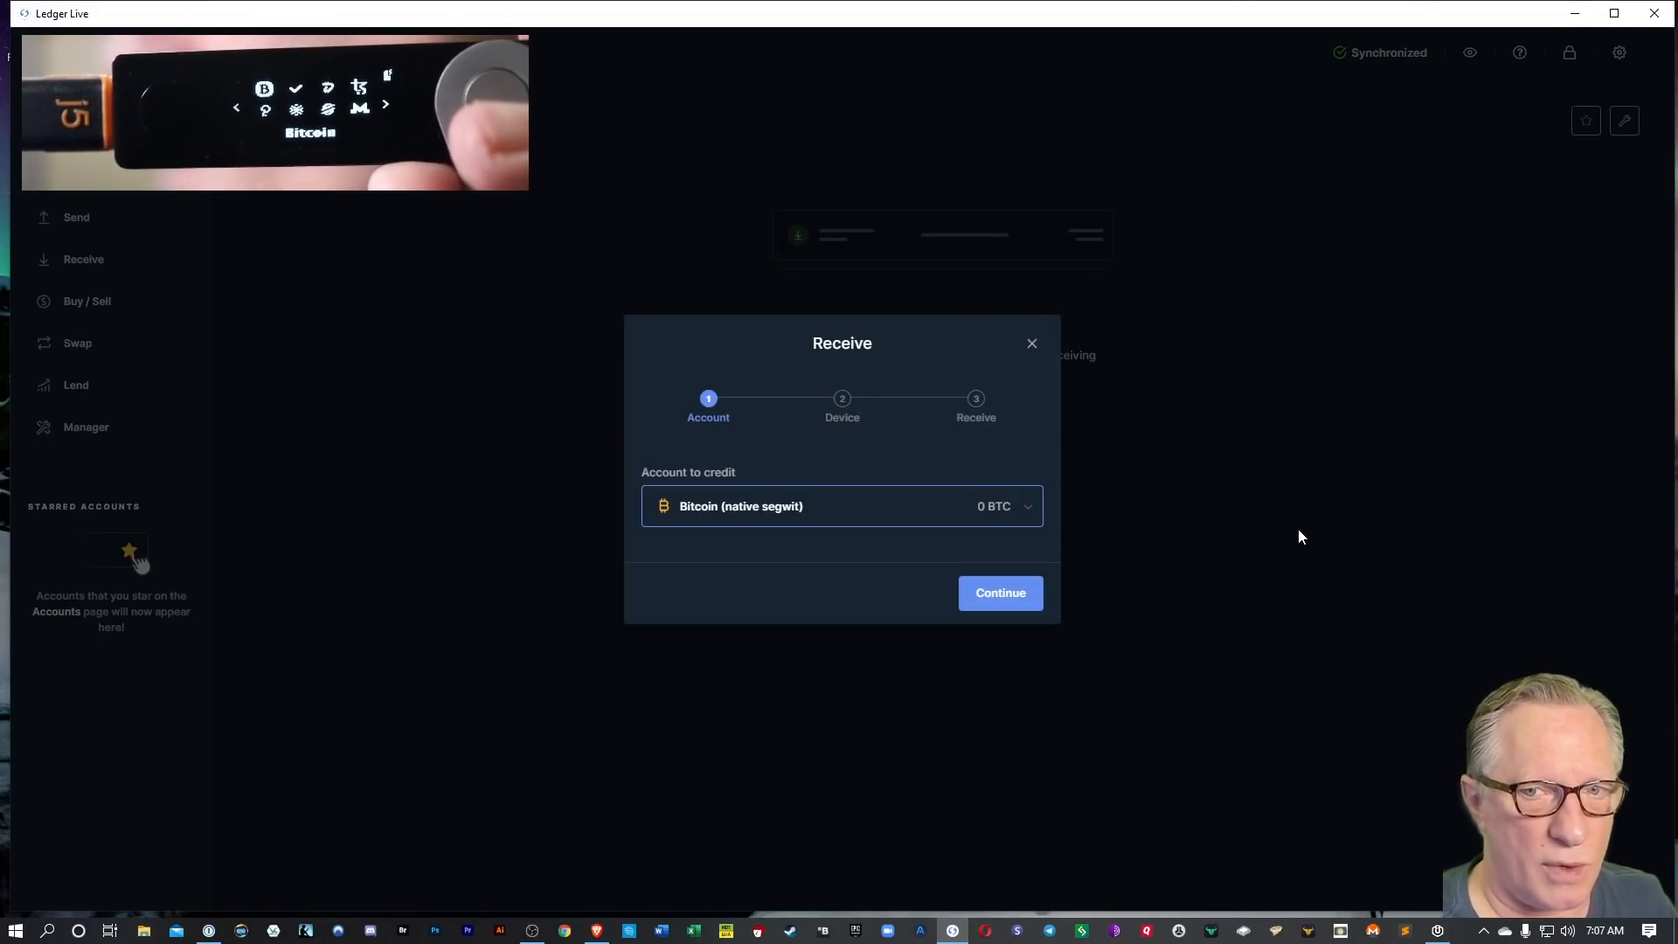
Step: Copy the Bitcoin (native segwit) receive address, verify it on the Ledger device, and finish
{"action": "left_click", "coordinate": [1001, 599]}
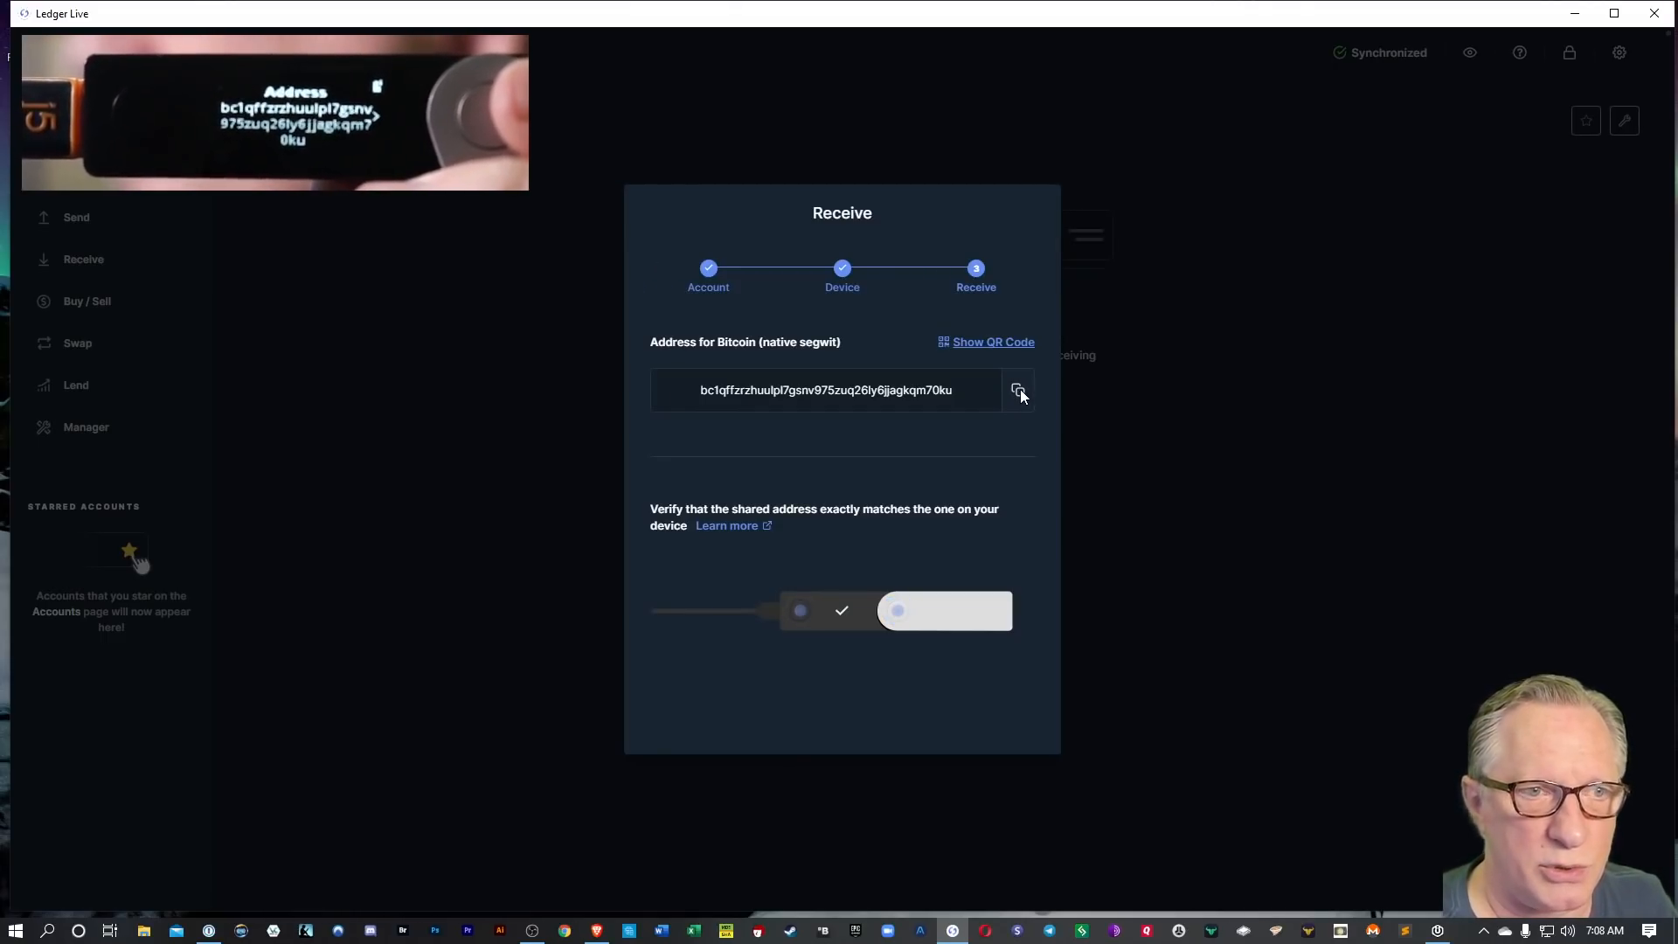
{"action": "left_click", "coordinate": [1018, 389]}
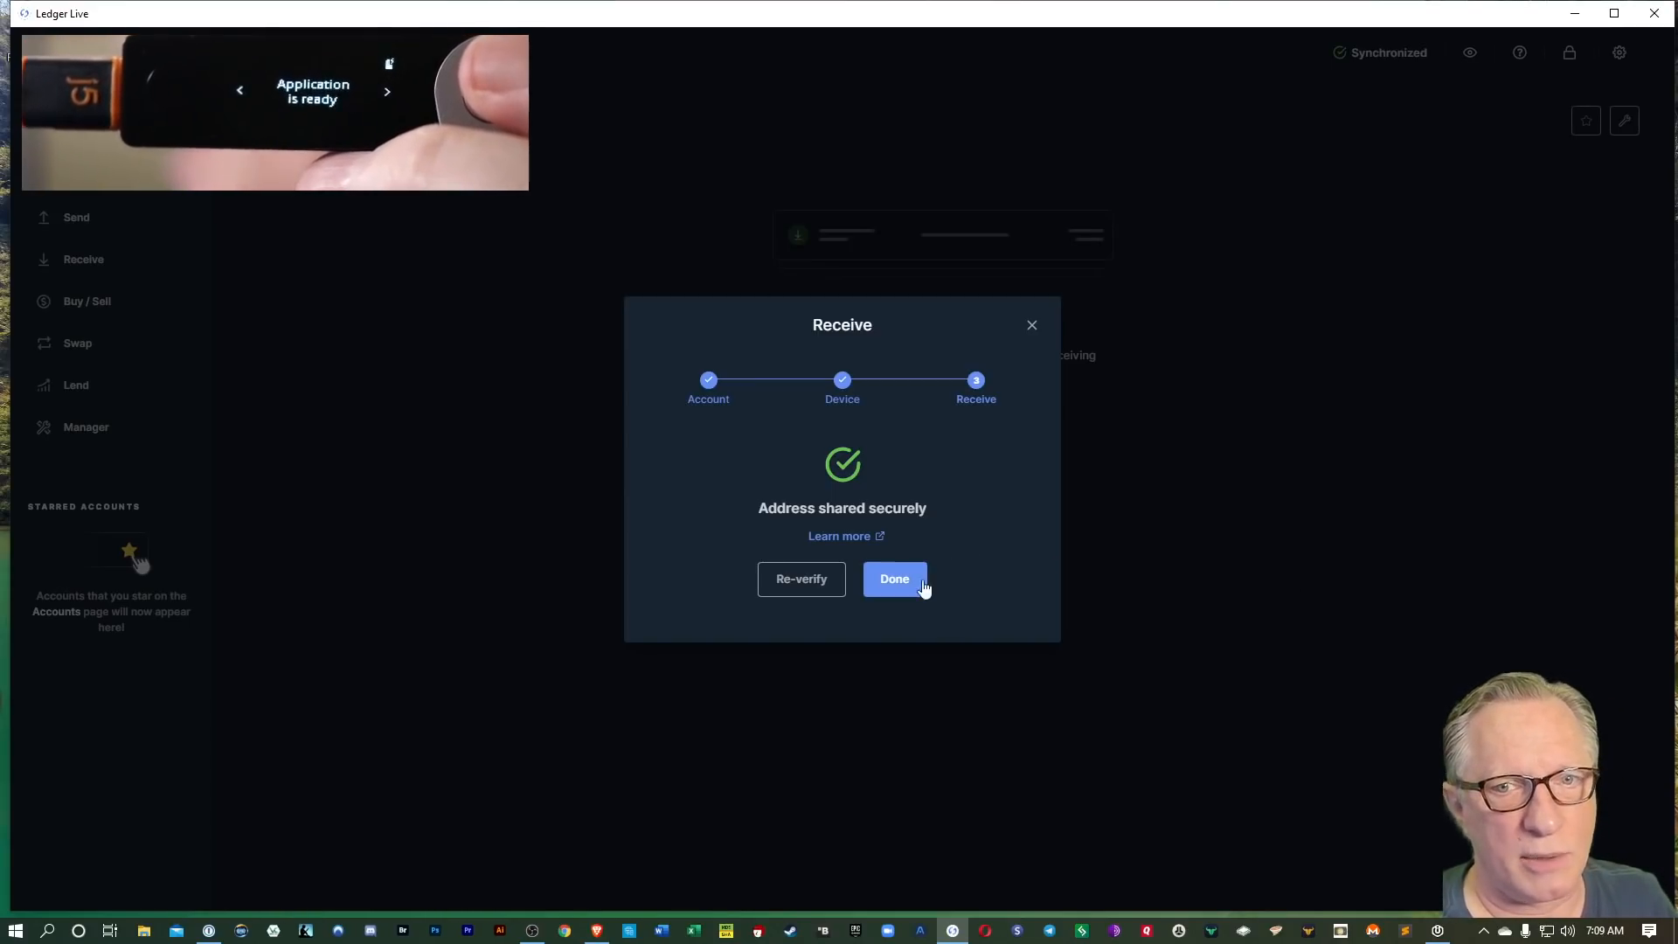
{"action": "left_click", "coordinate": [895, 581]}
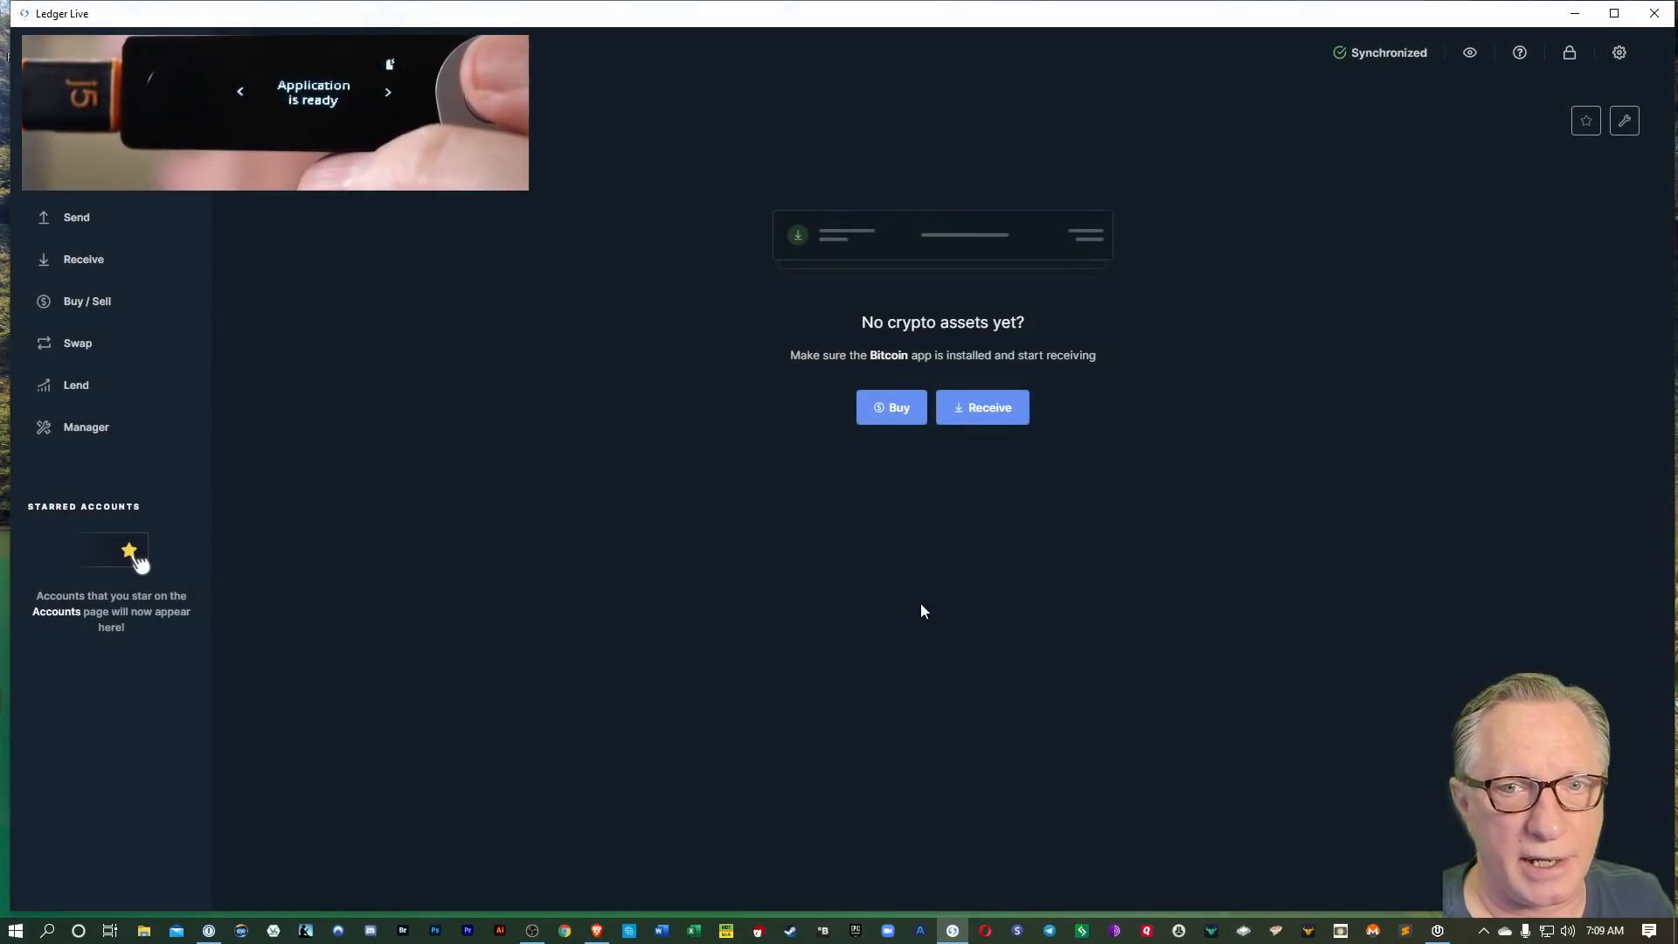
Step: Minimize Ledger Live and return to the Coinbase Bitcoin wallet send form in Brave
{"action": "left_click", "coordinate": [1573, 13]}
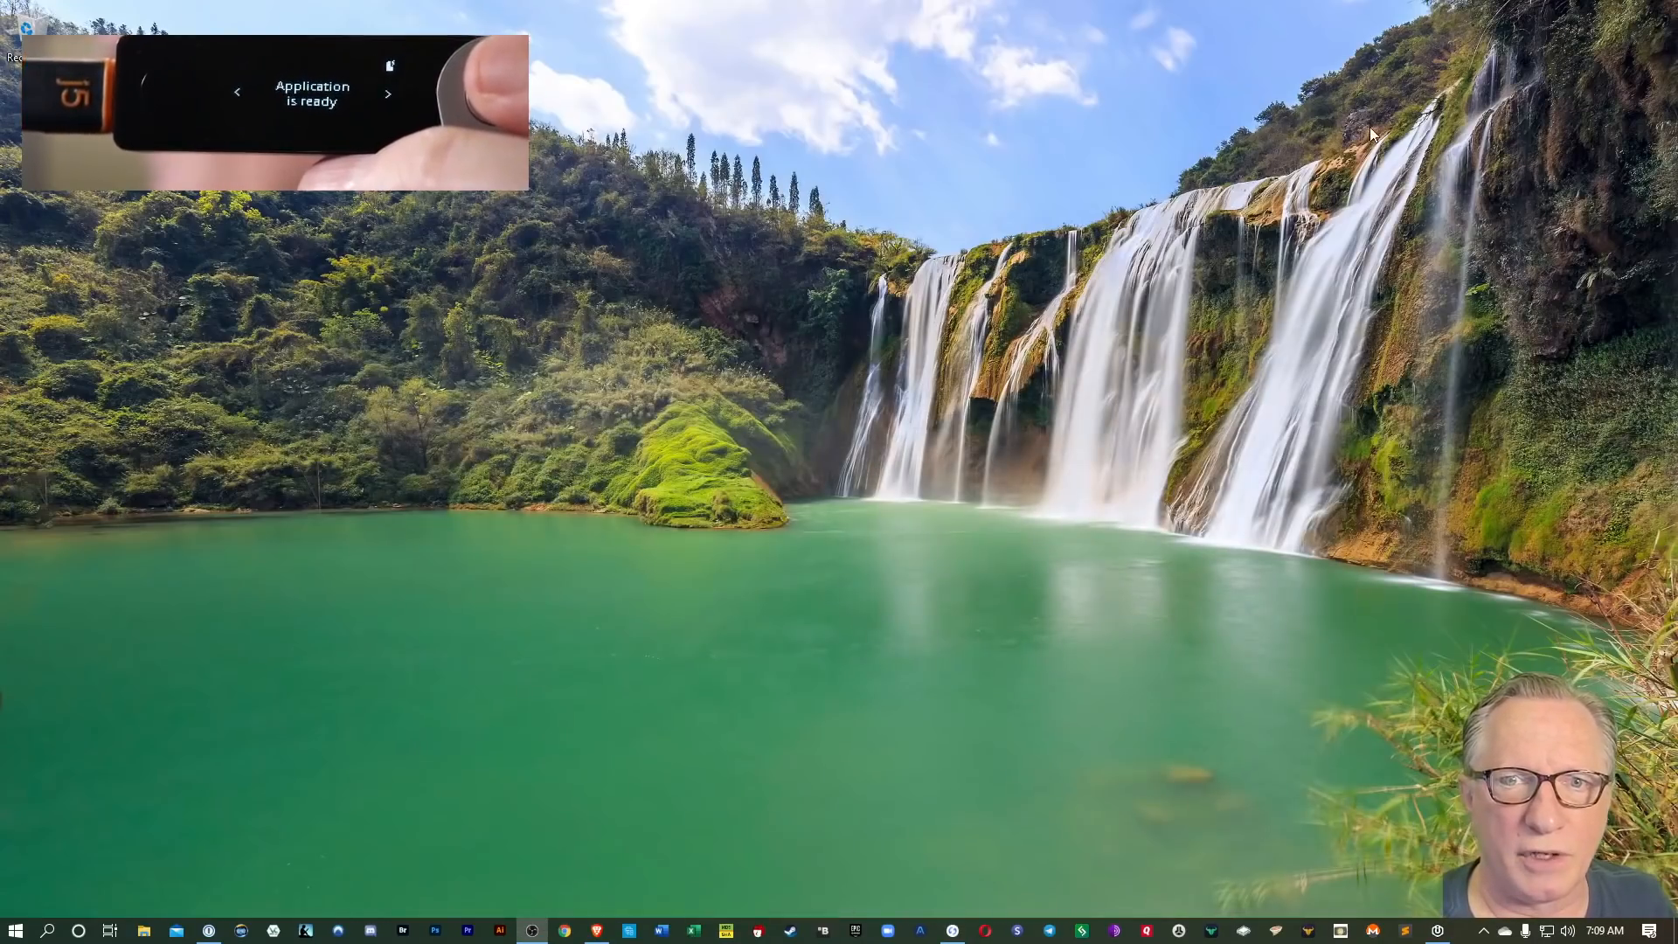
{"action": "left_click", "coordinate": [597, 931]}
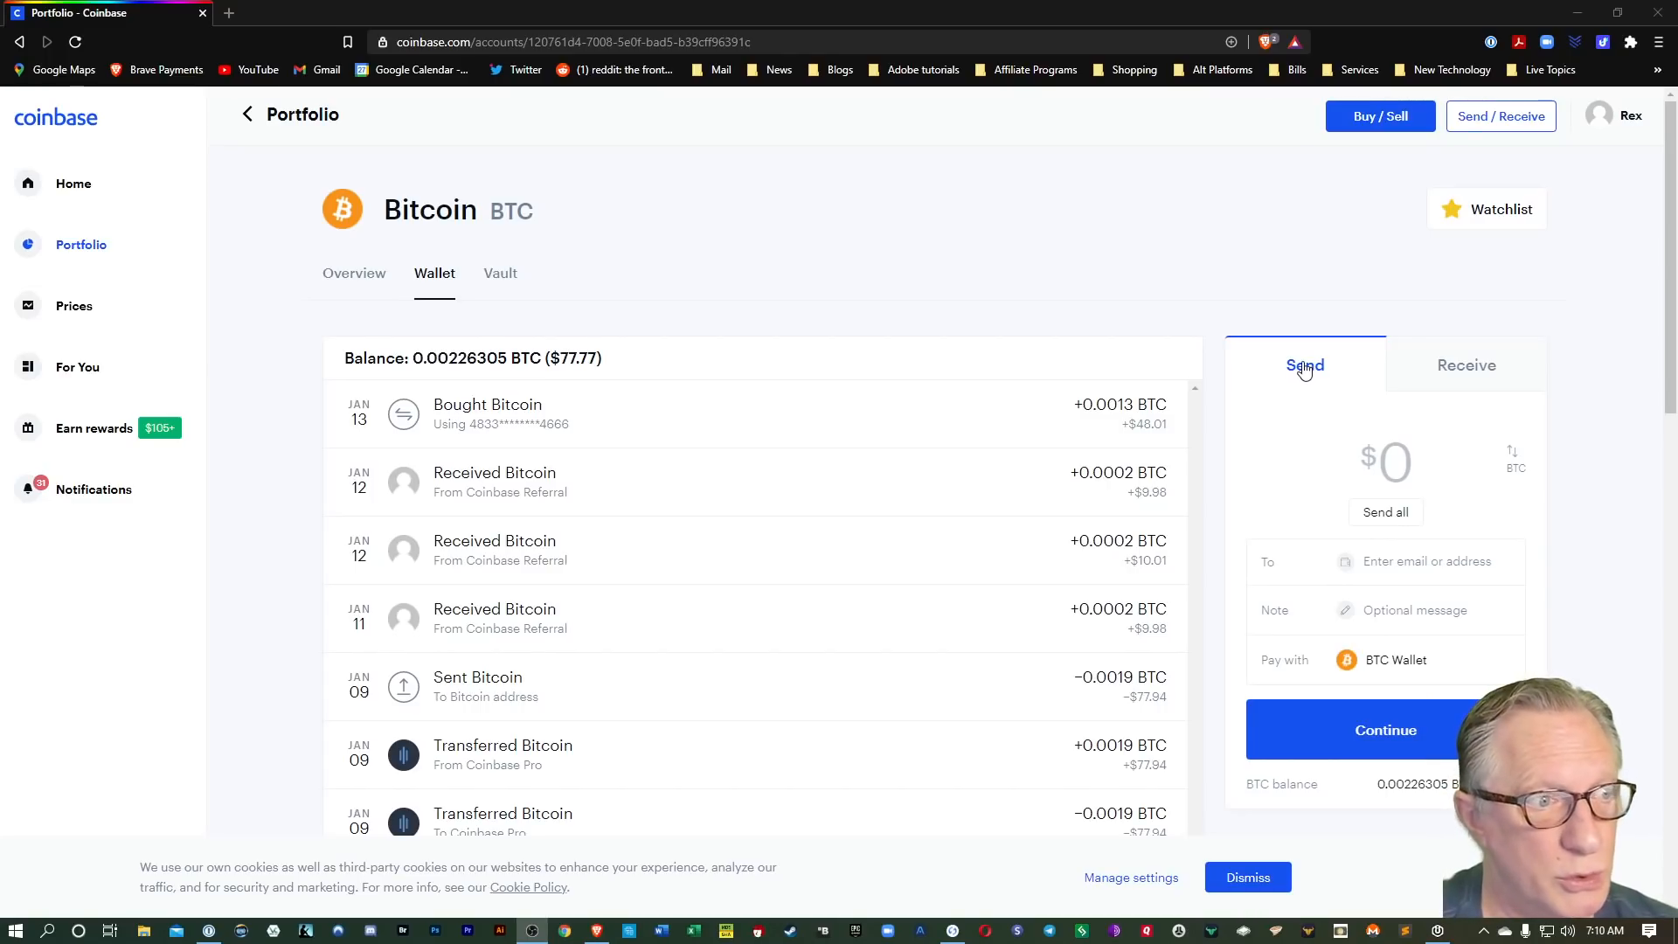
Step: Paste the Ledger address as recipient, choose Send all, and review the $75.89 send
{"action": "right_click", "coordinate": [1385, 571]}
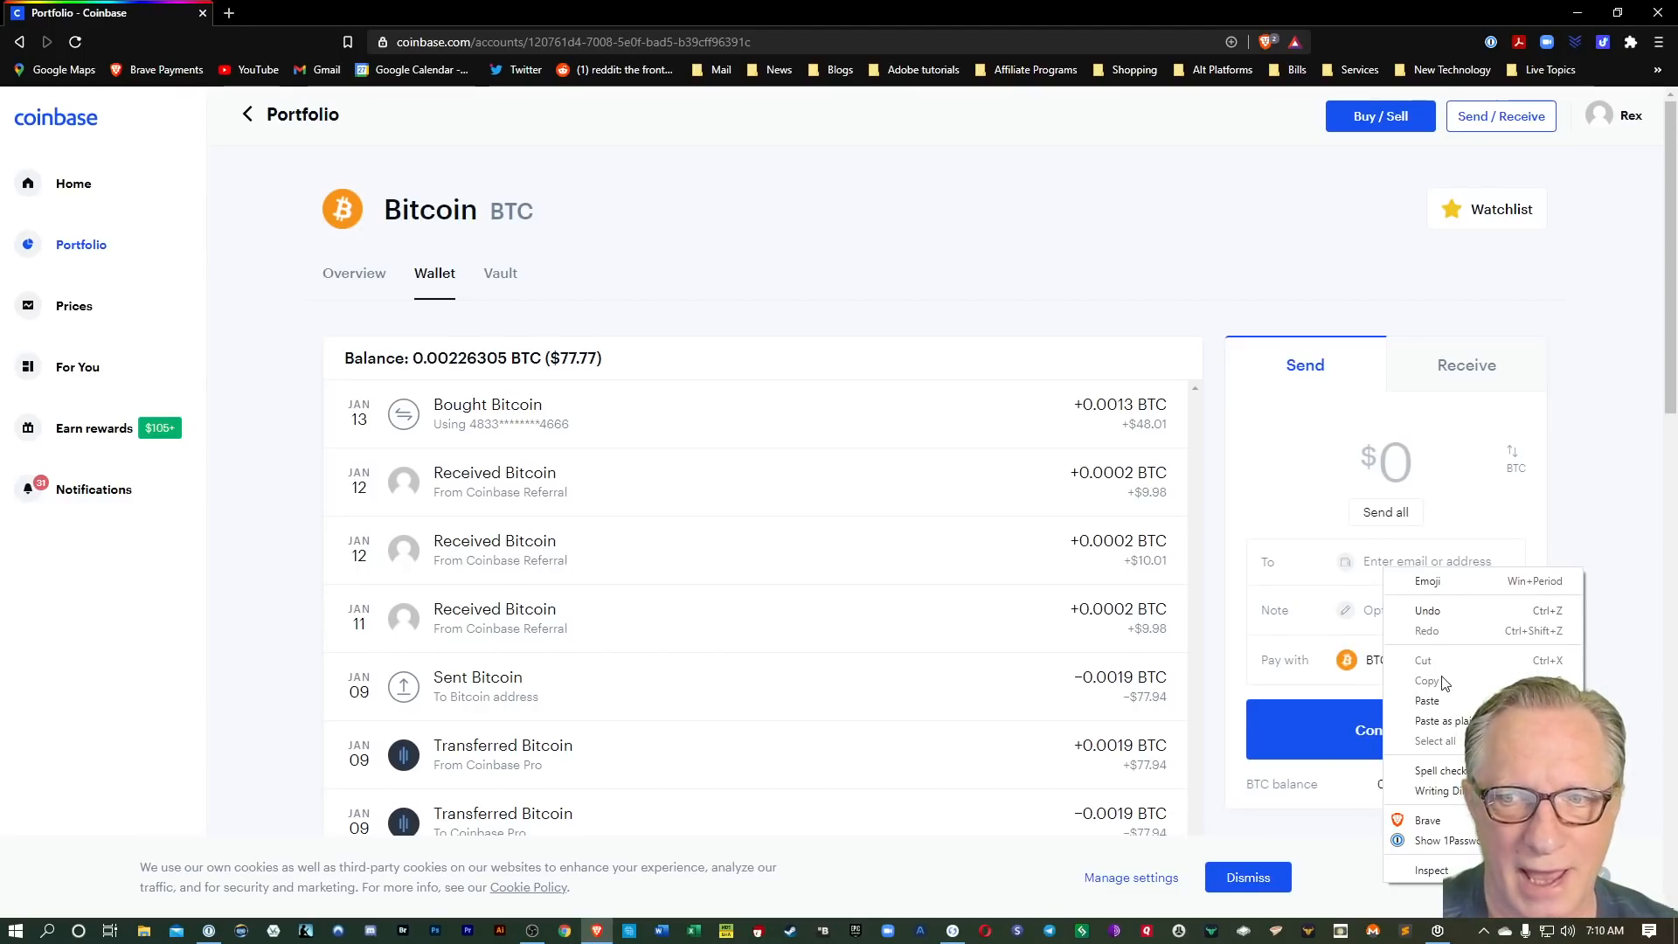
{"action": "left_click", "coordinate": [1449, 700]}
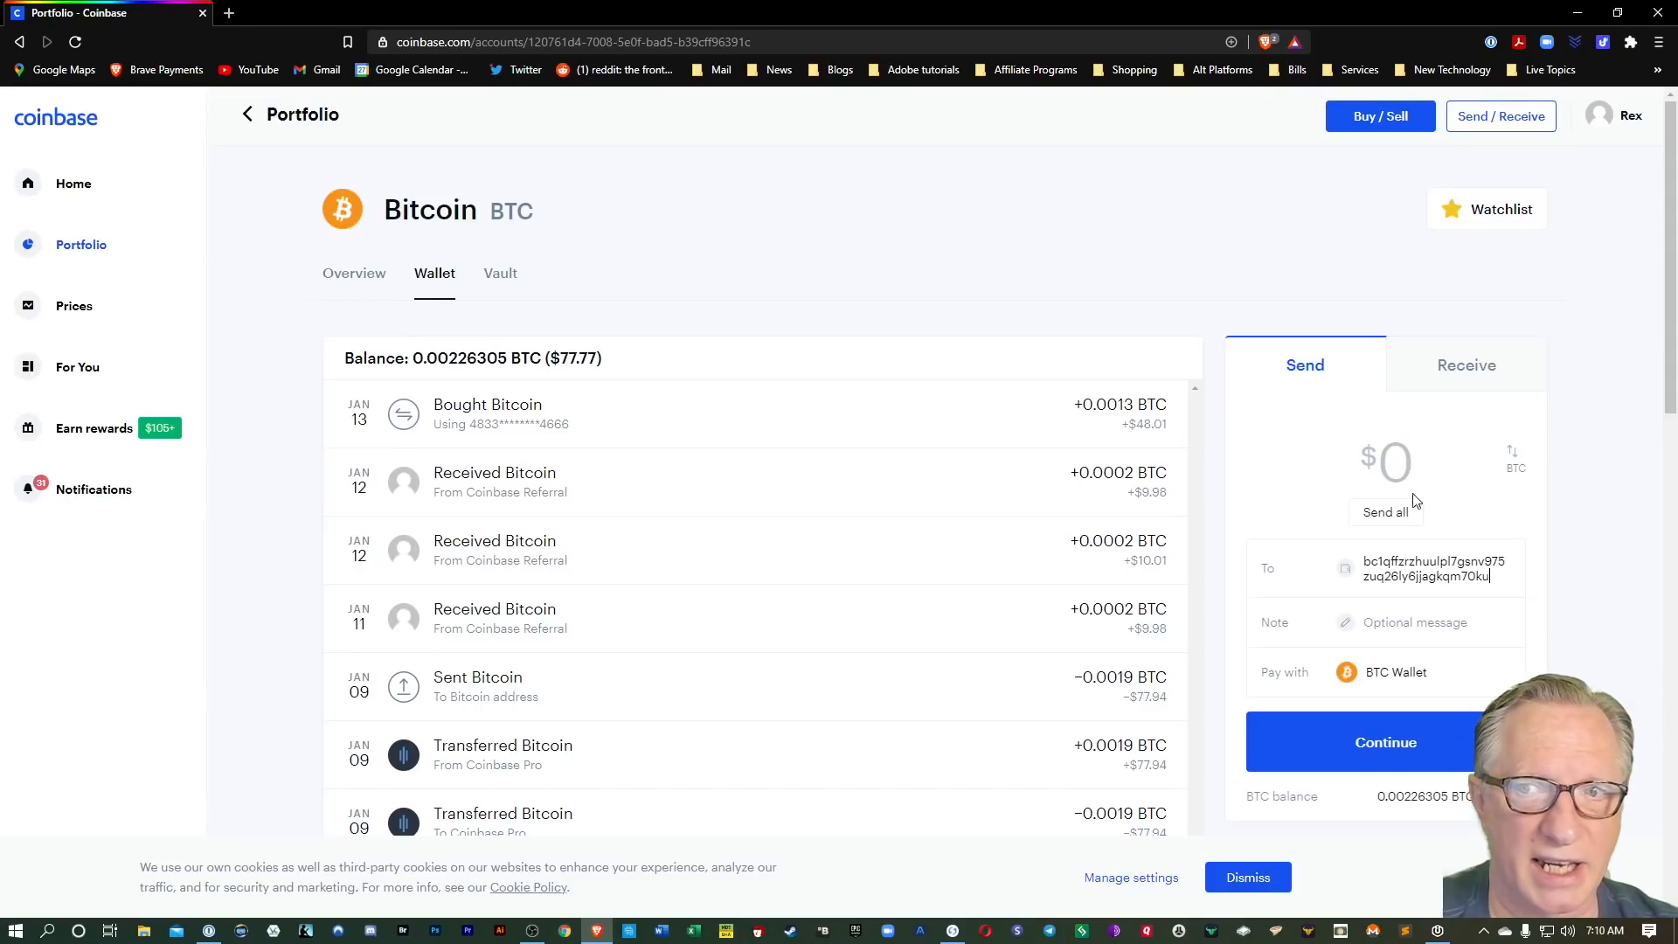
{"action": "left_click", "coordinate": [1372, 521]}
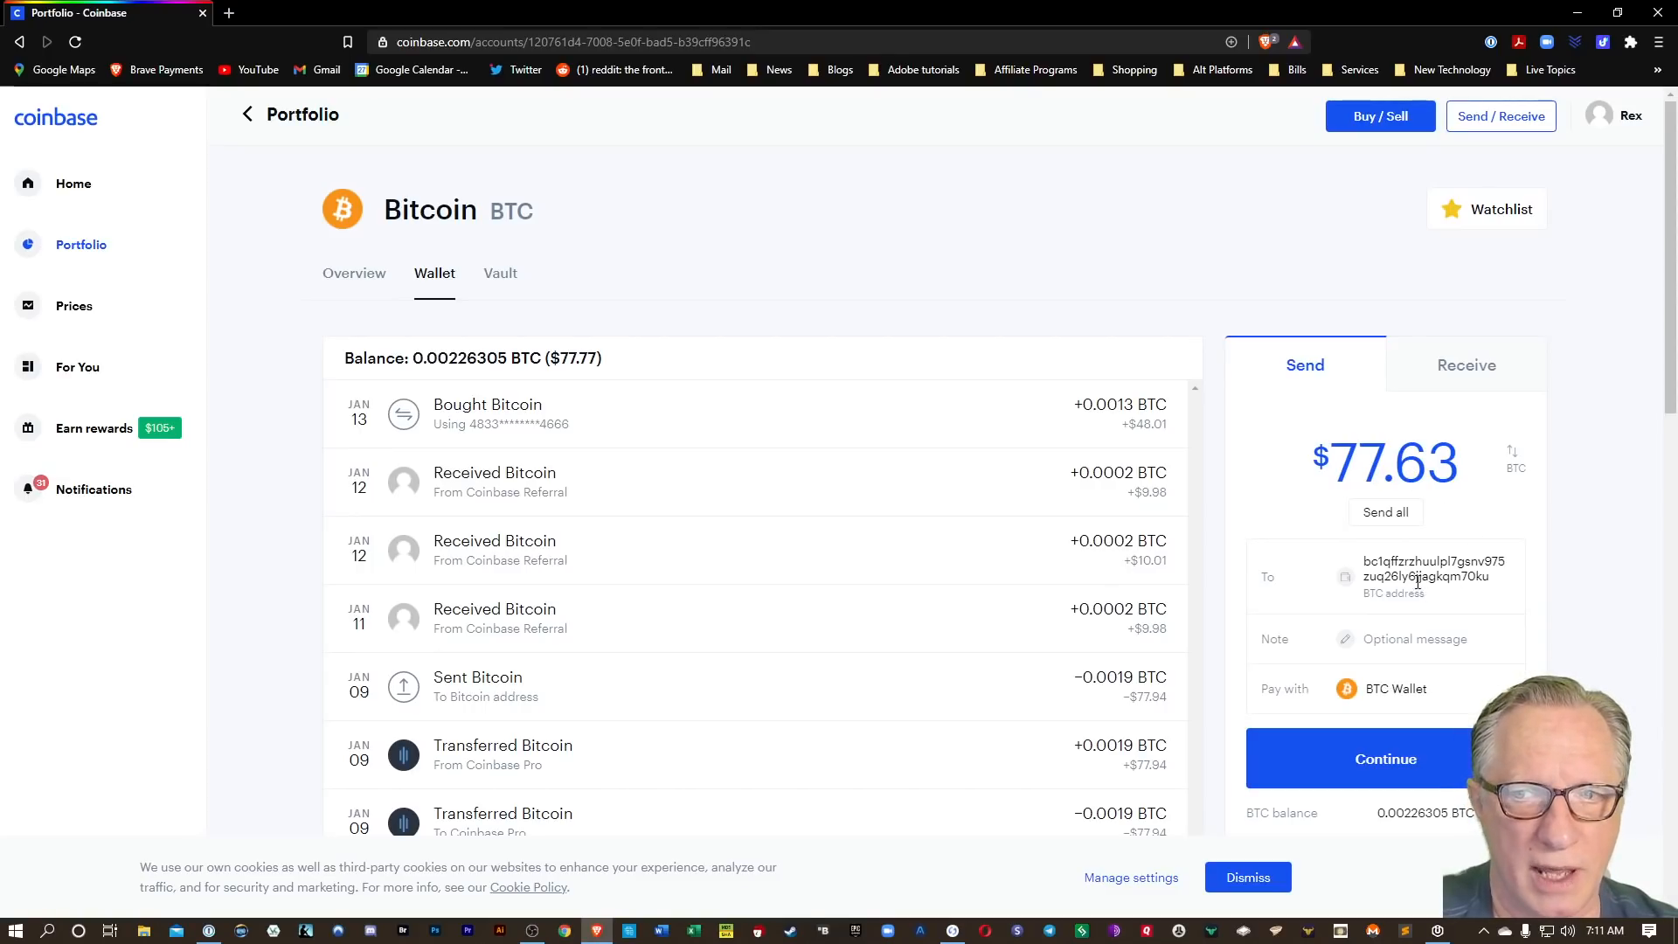
{"action": "left_click", "coordinate": [1378, 764]}
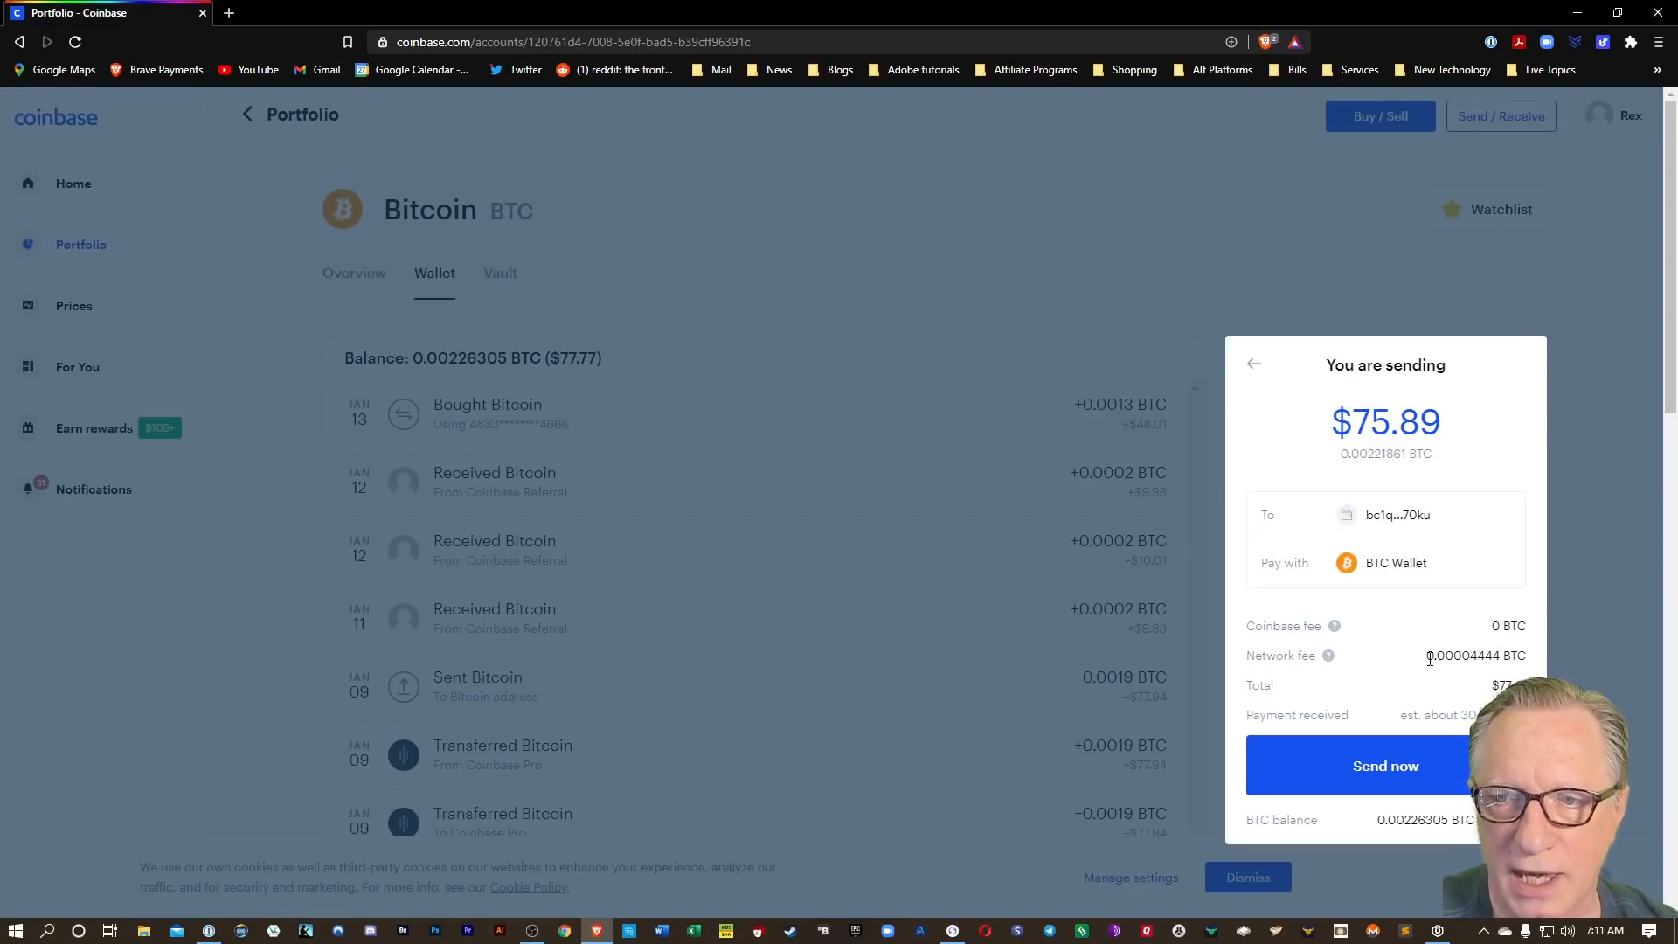
Step: Send the 0.00221861 BTC, confirm with the 2-step verification code, then minimize the browser
{"action": "double_click", "coordinate": [1429, 655]}
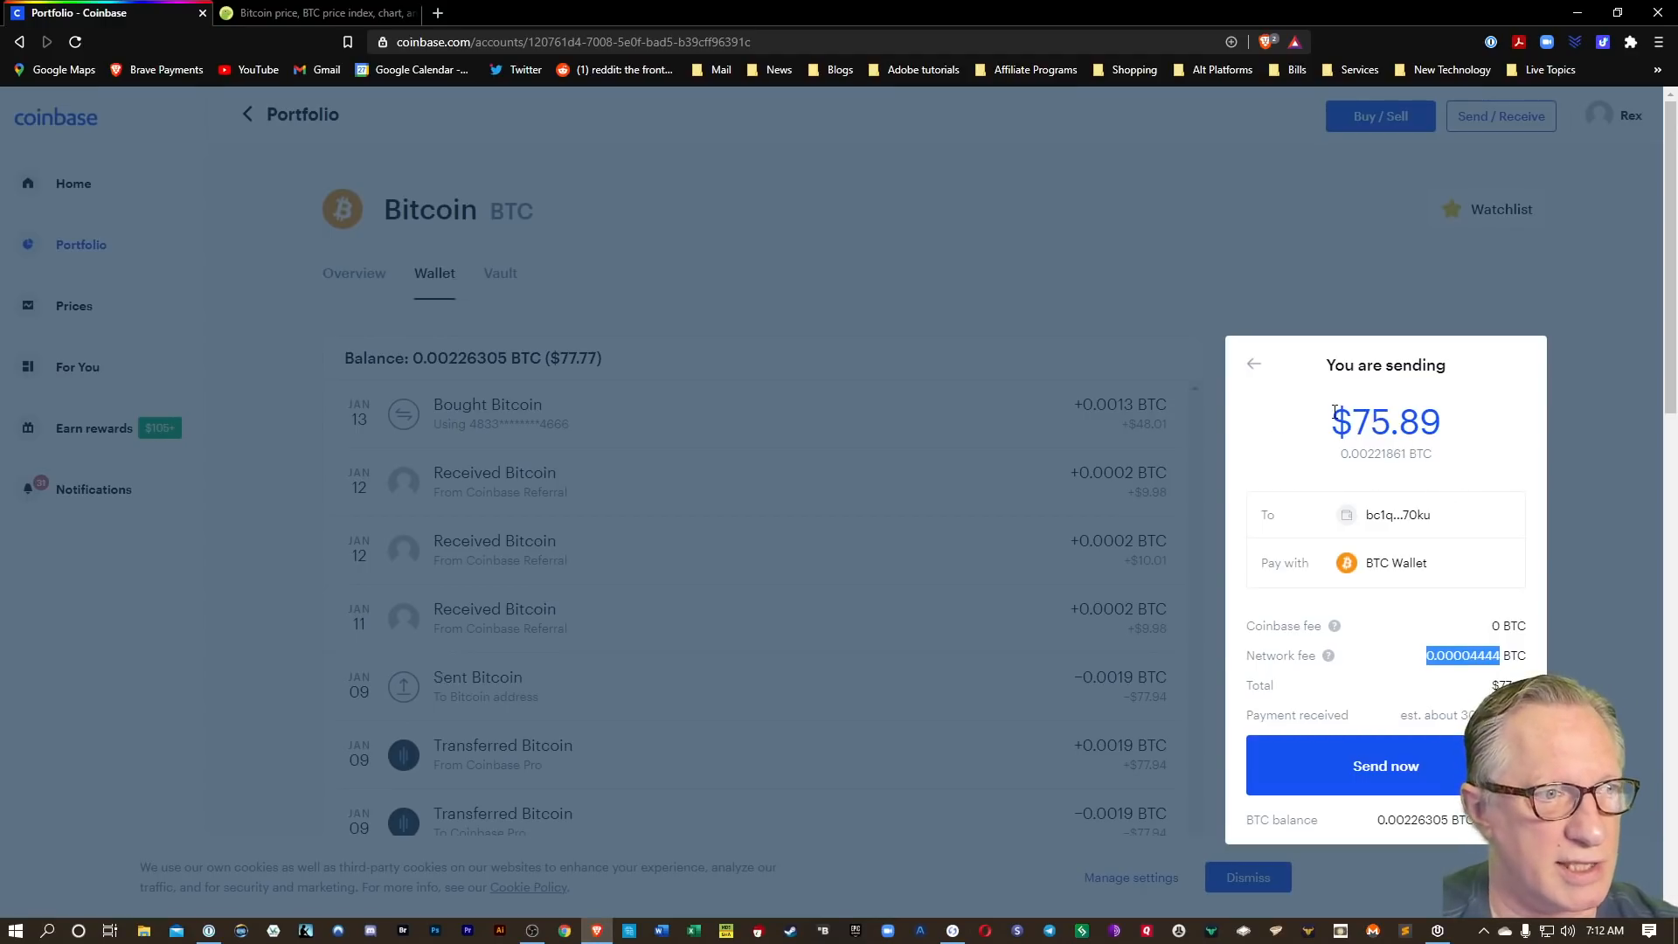
{"action": "left_click", "coordinate": [1388, 774]}
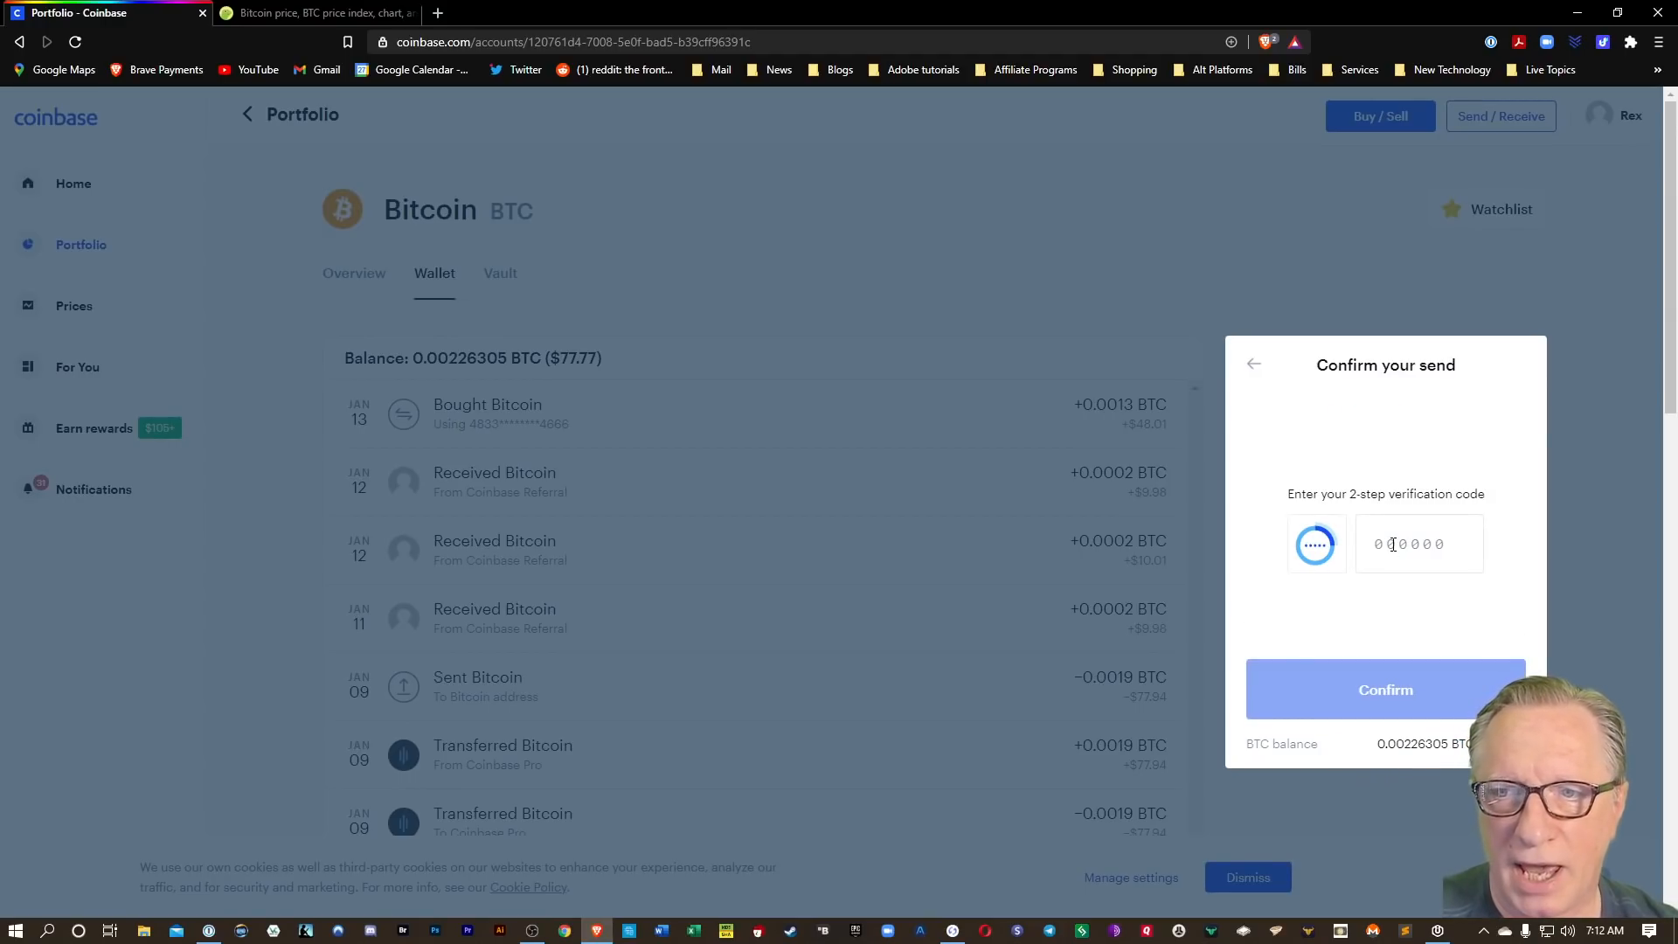
{"action": "left_click", "coordinate": [1393, 544]}
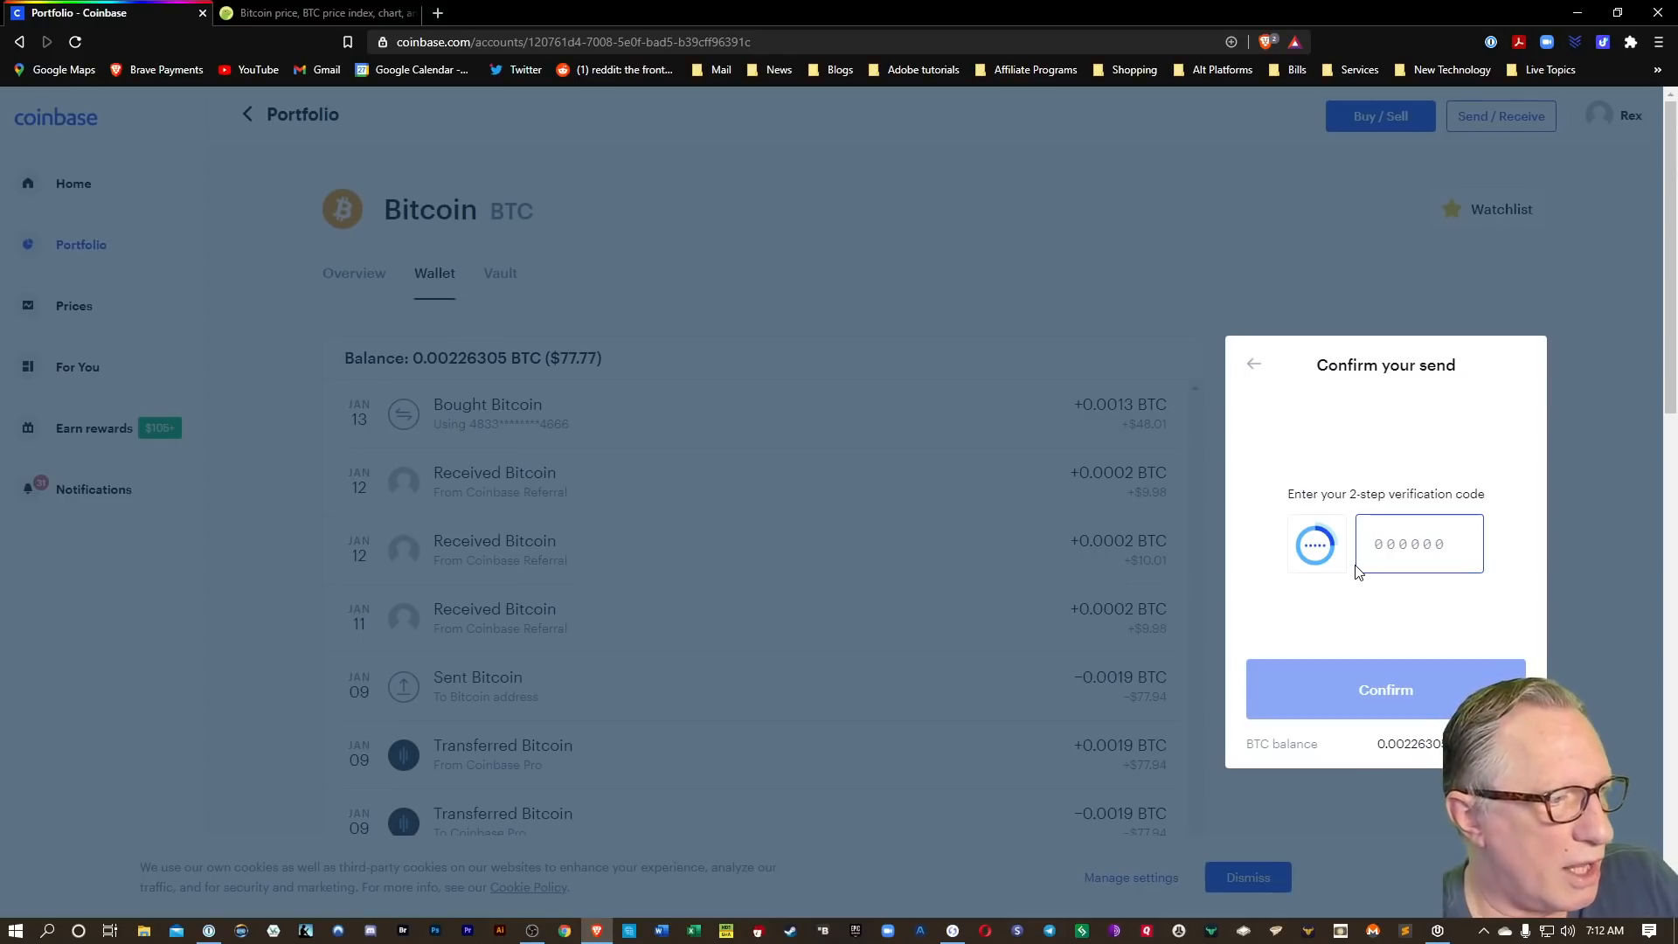
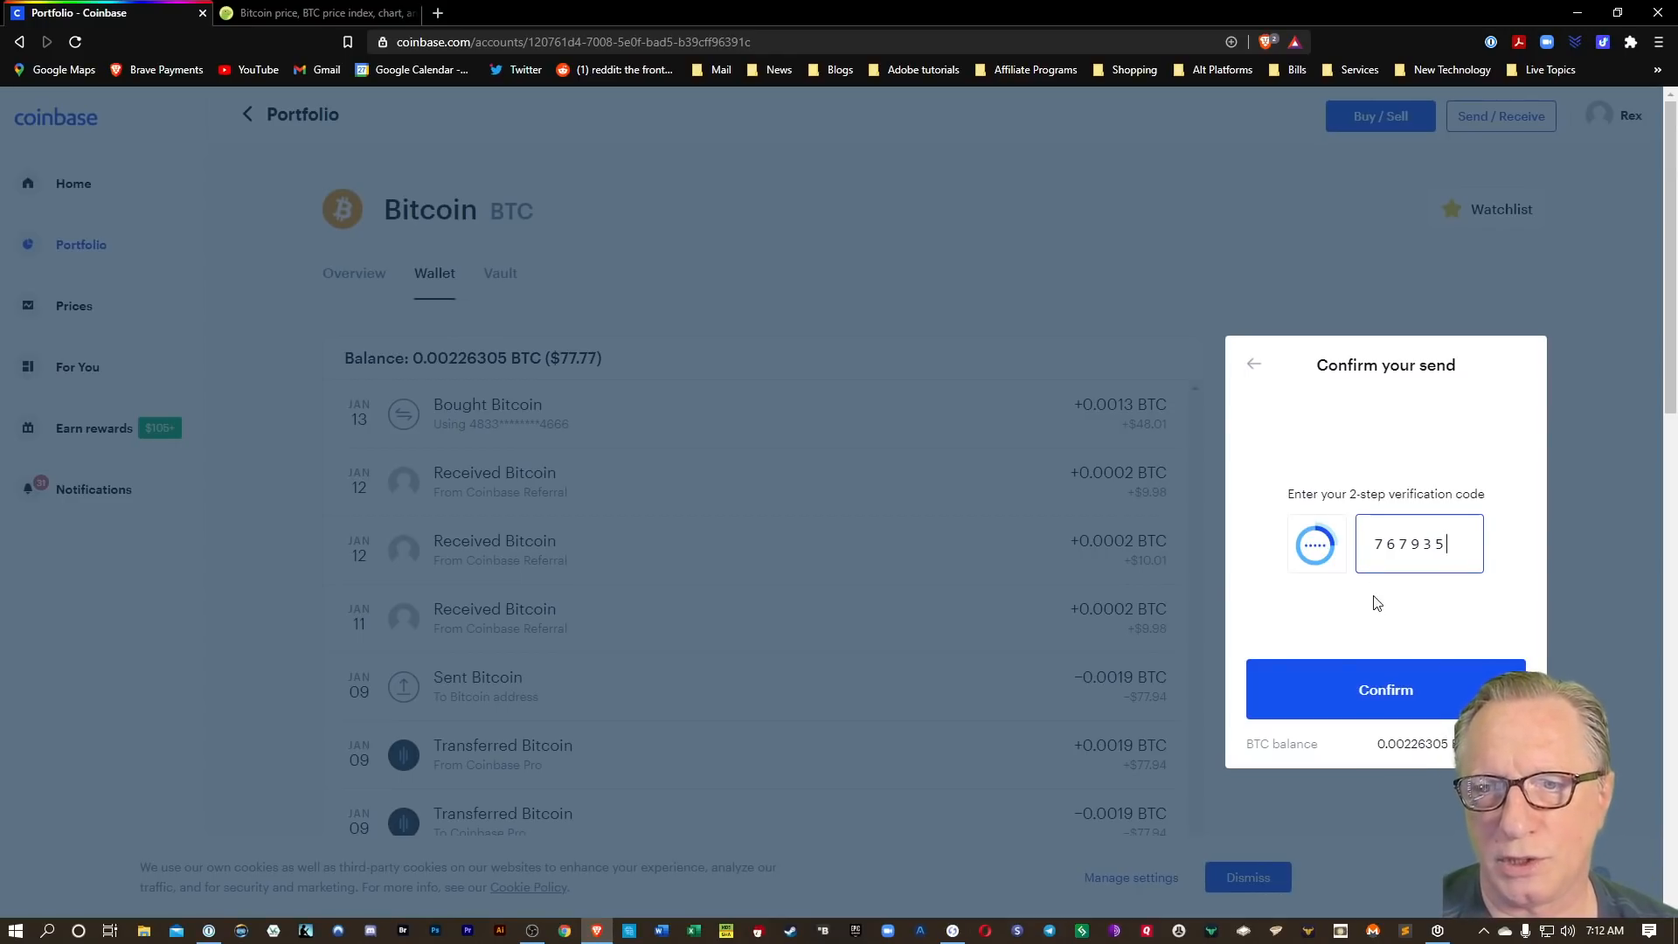
{"action": "left_click", "coordinate": [1385, 688]}
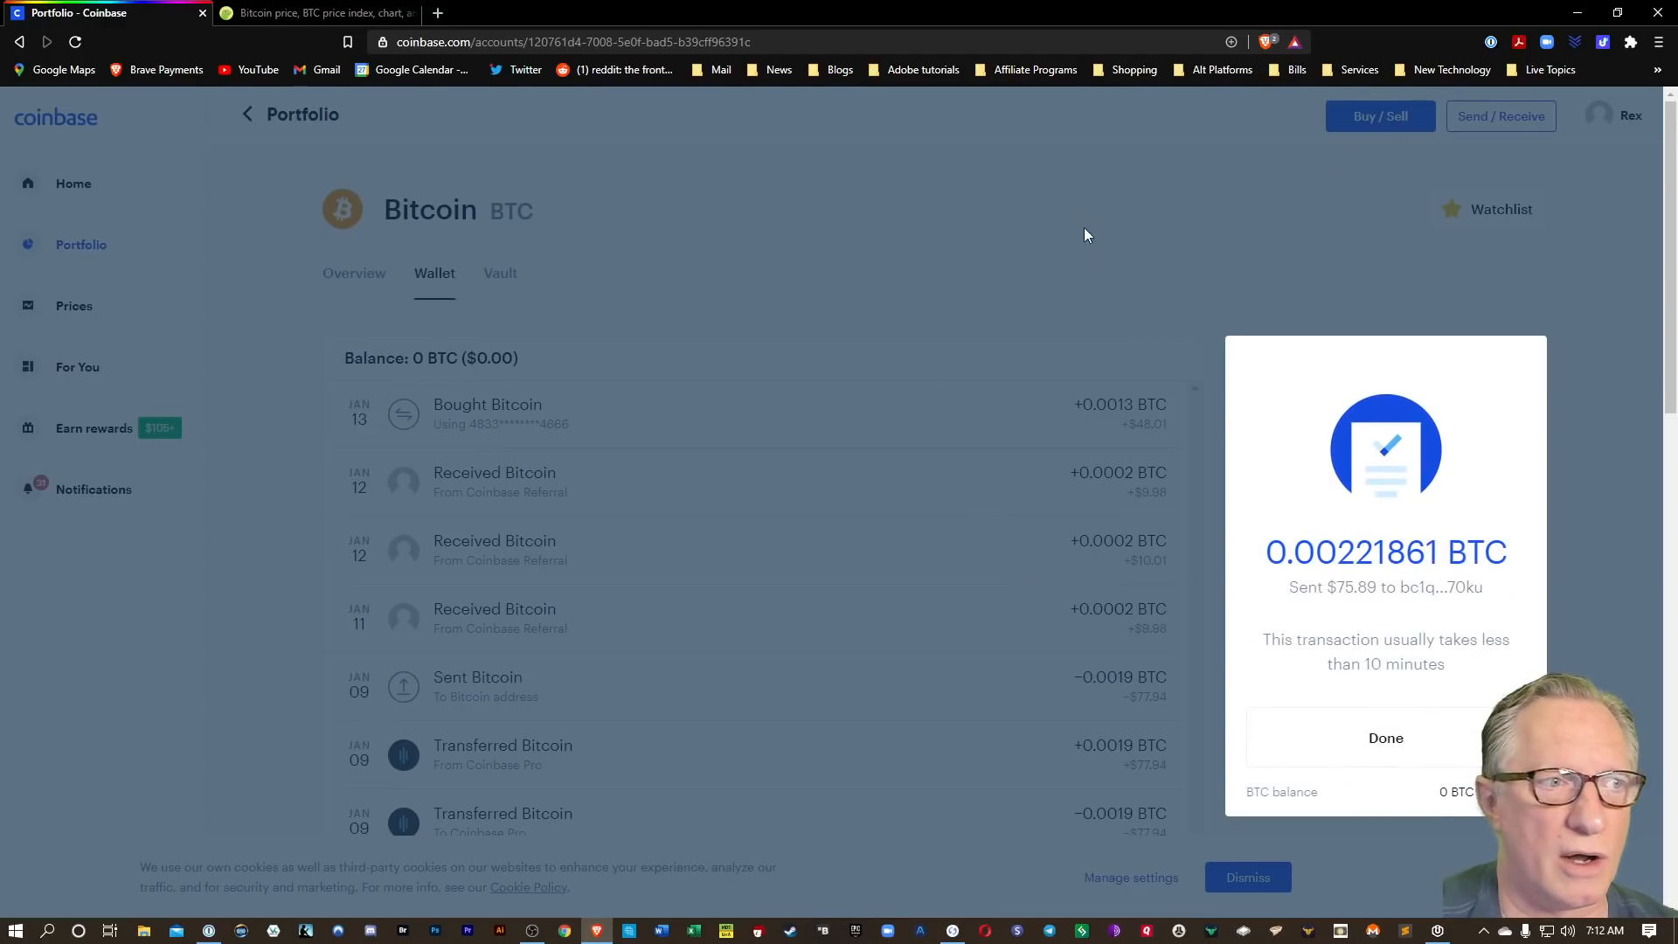
{"action": "left_click", "coordinate": [1577, 15]}
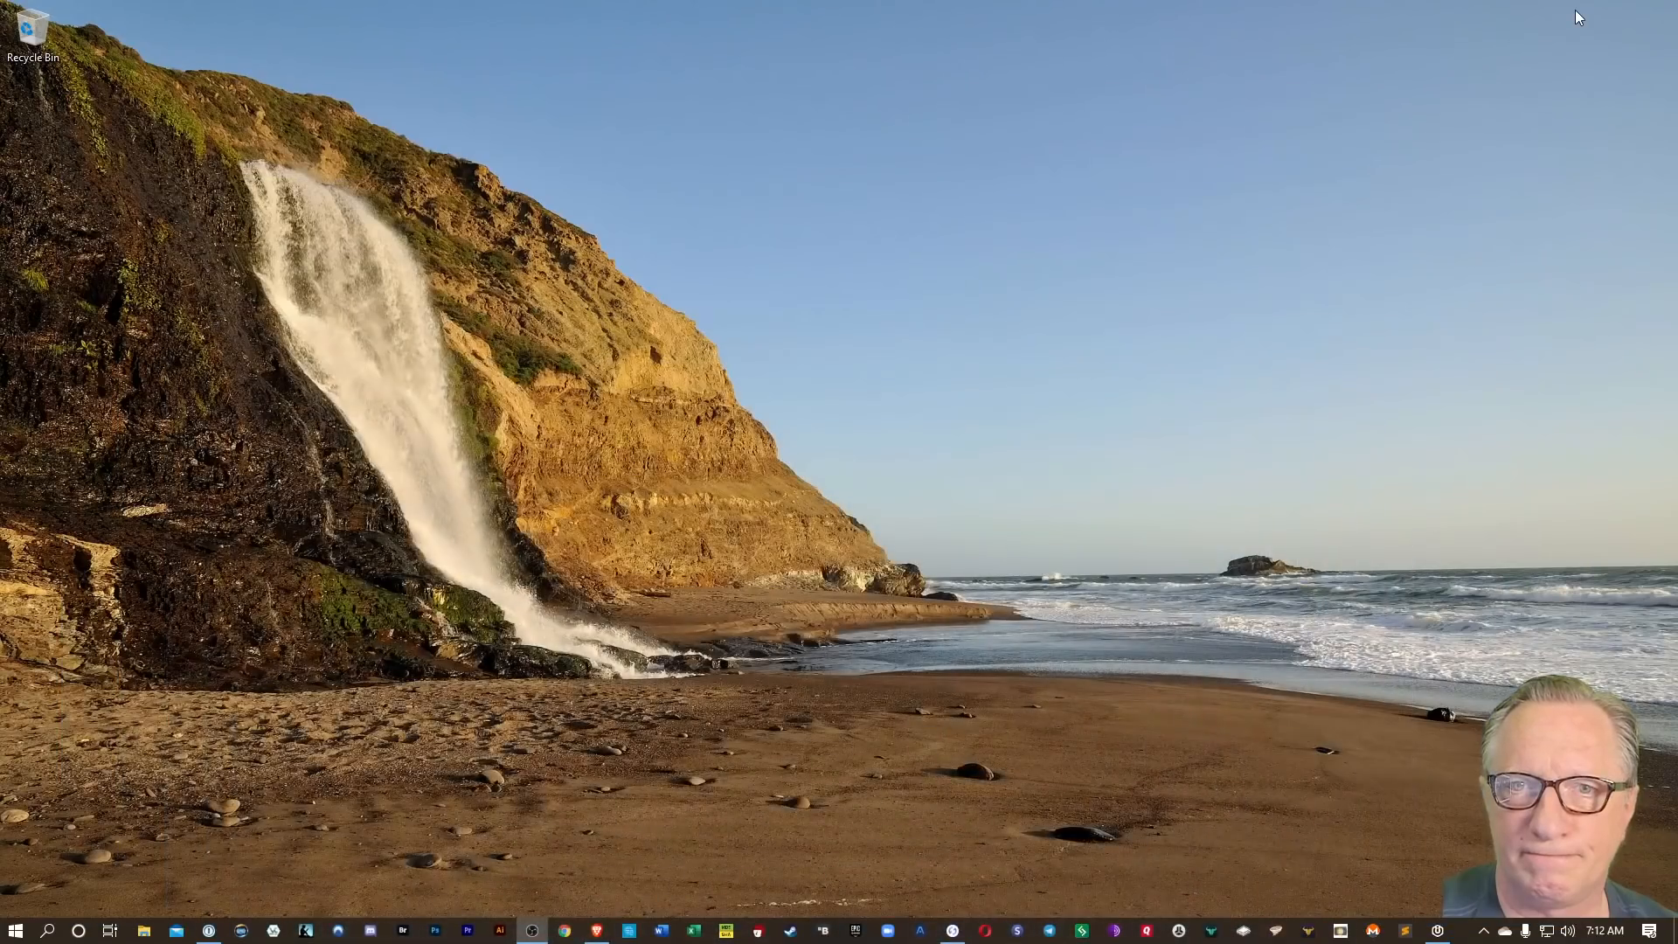
Step: Verify Ledger Live's native segwit account holds 0.00221861 BTC, then dismiss Coinbase's confirmation and return Home
{"action": "left_click", "coordinate": [952, 930]}
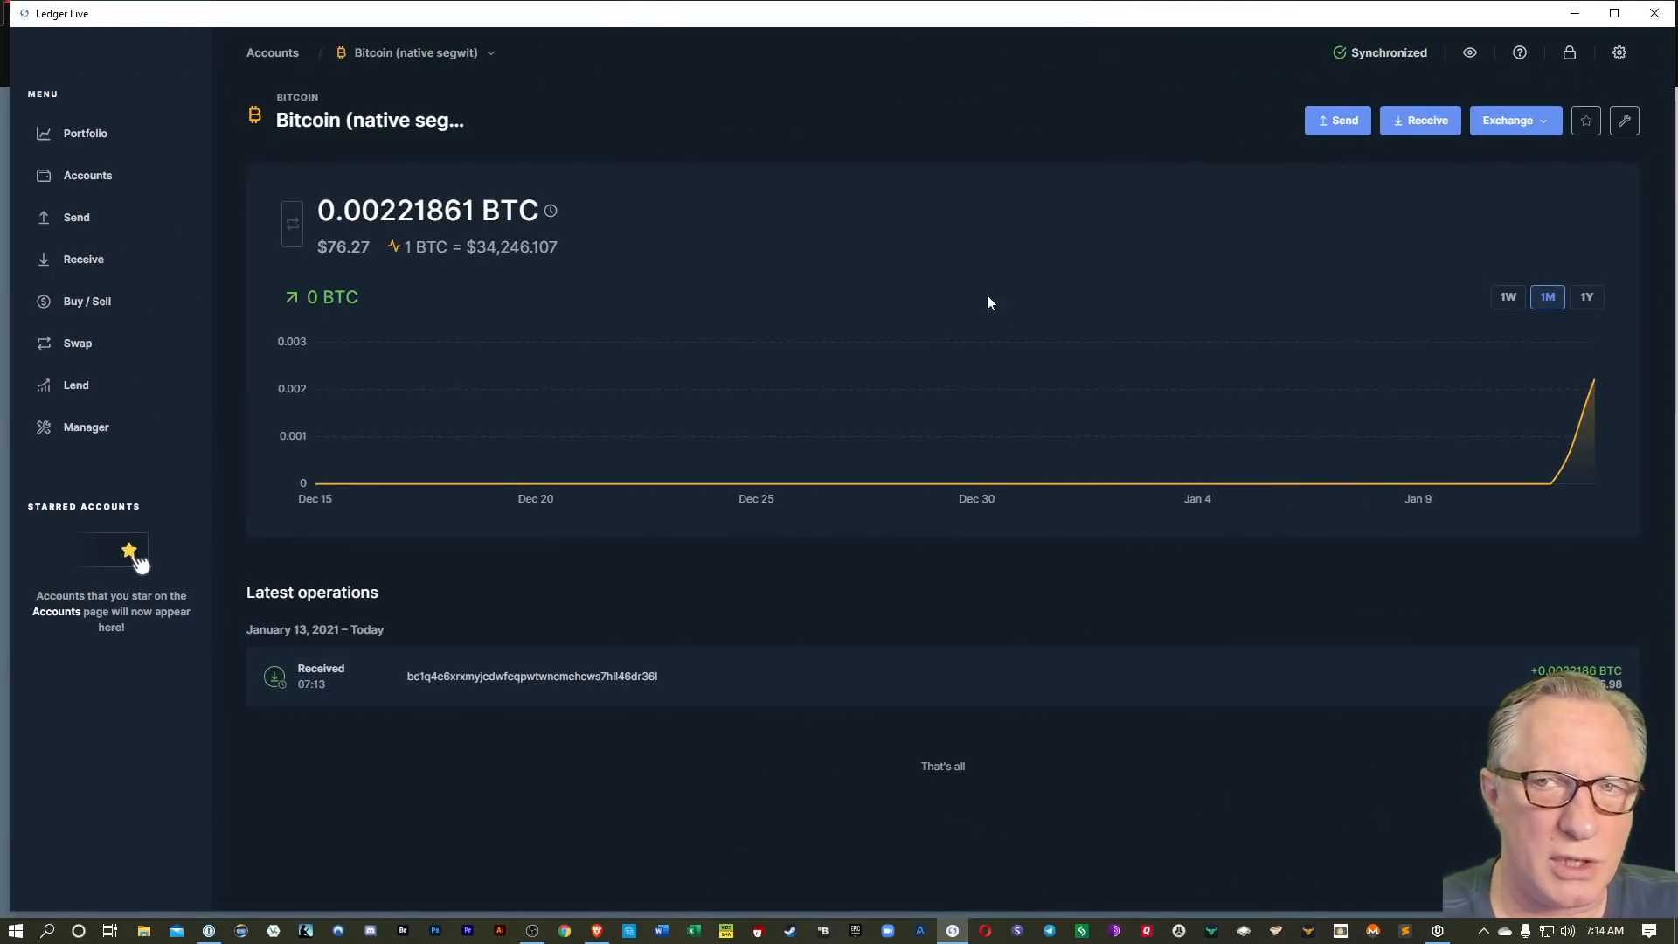
{"action": "mouse_move", "coordinate": [967, 377]}
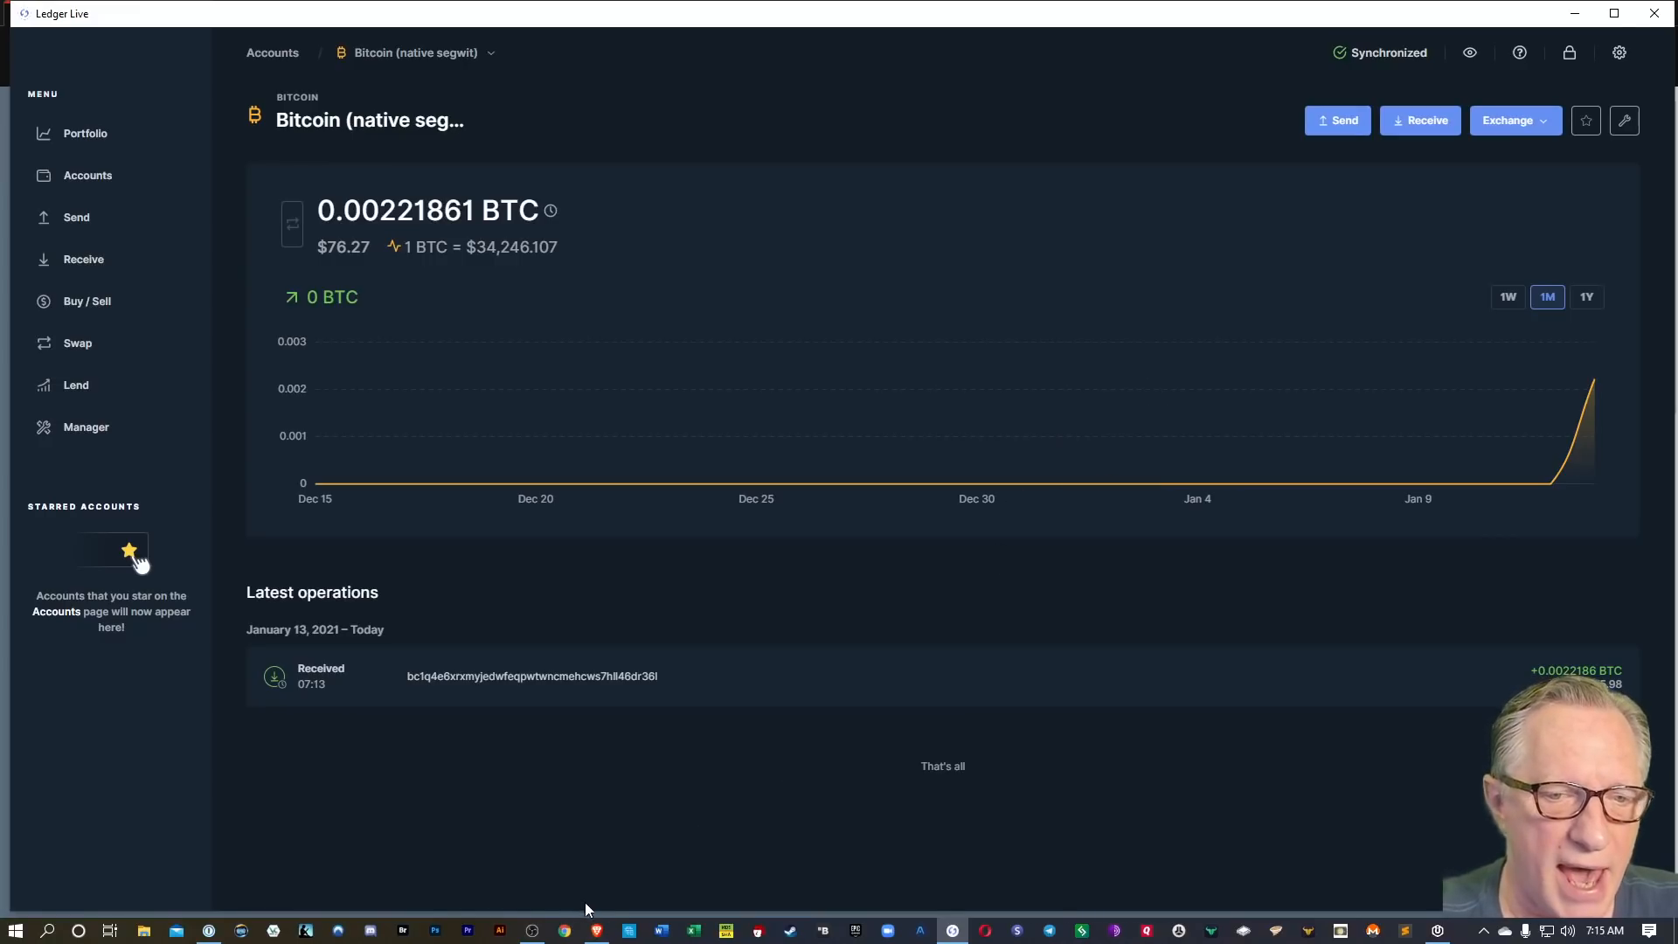
{"action": "left_click", "coordinate": [597, 930]}
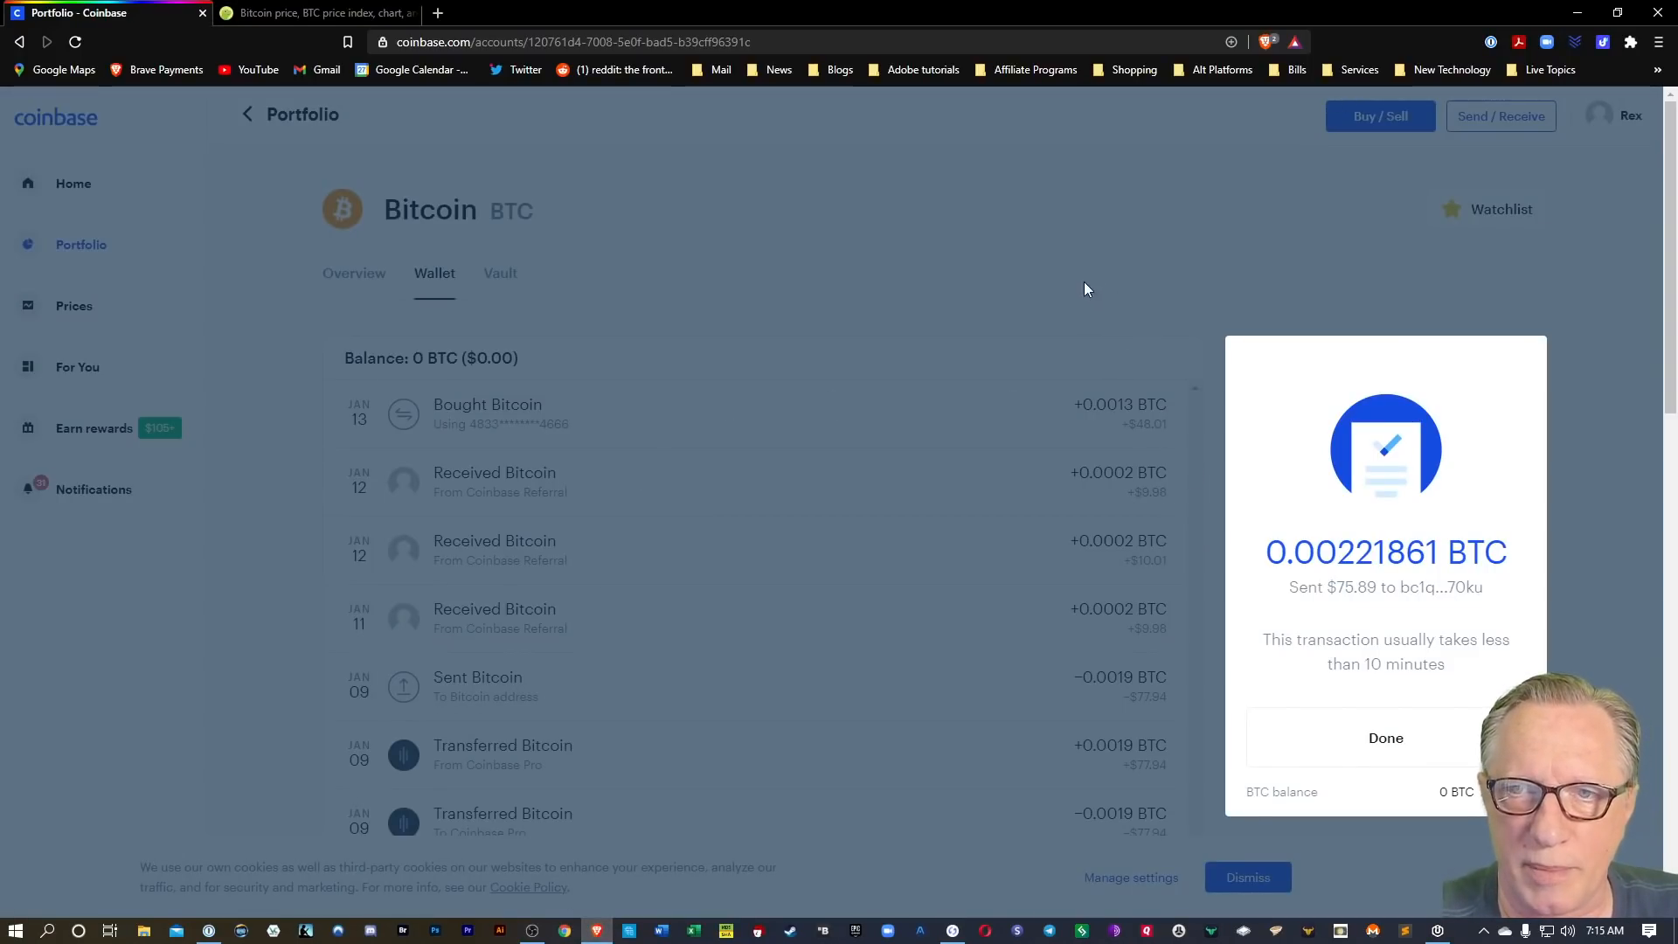
{"action": "left_click", "coordinate": [1391, 743]}
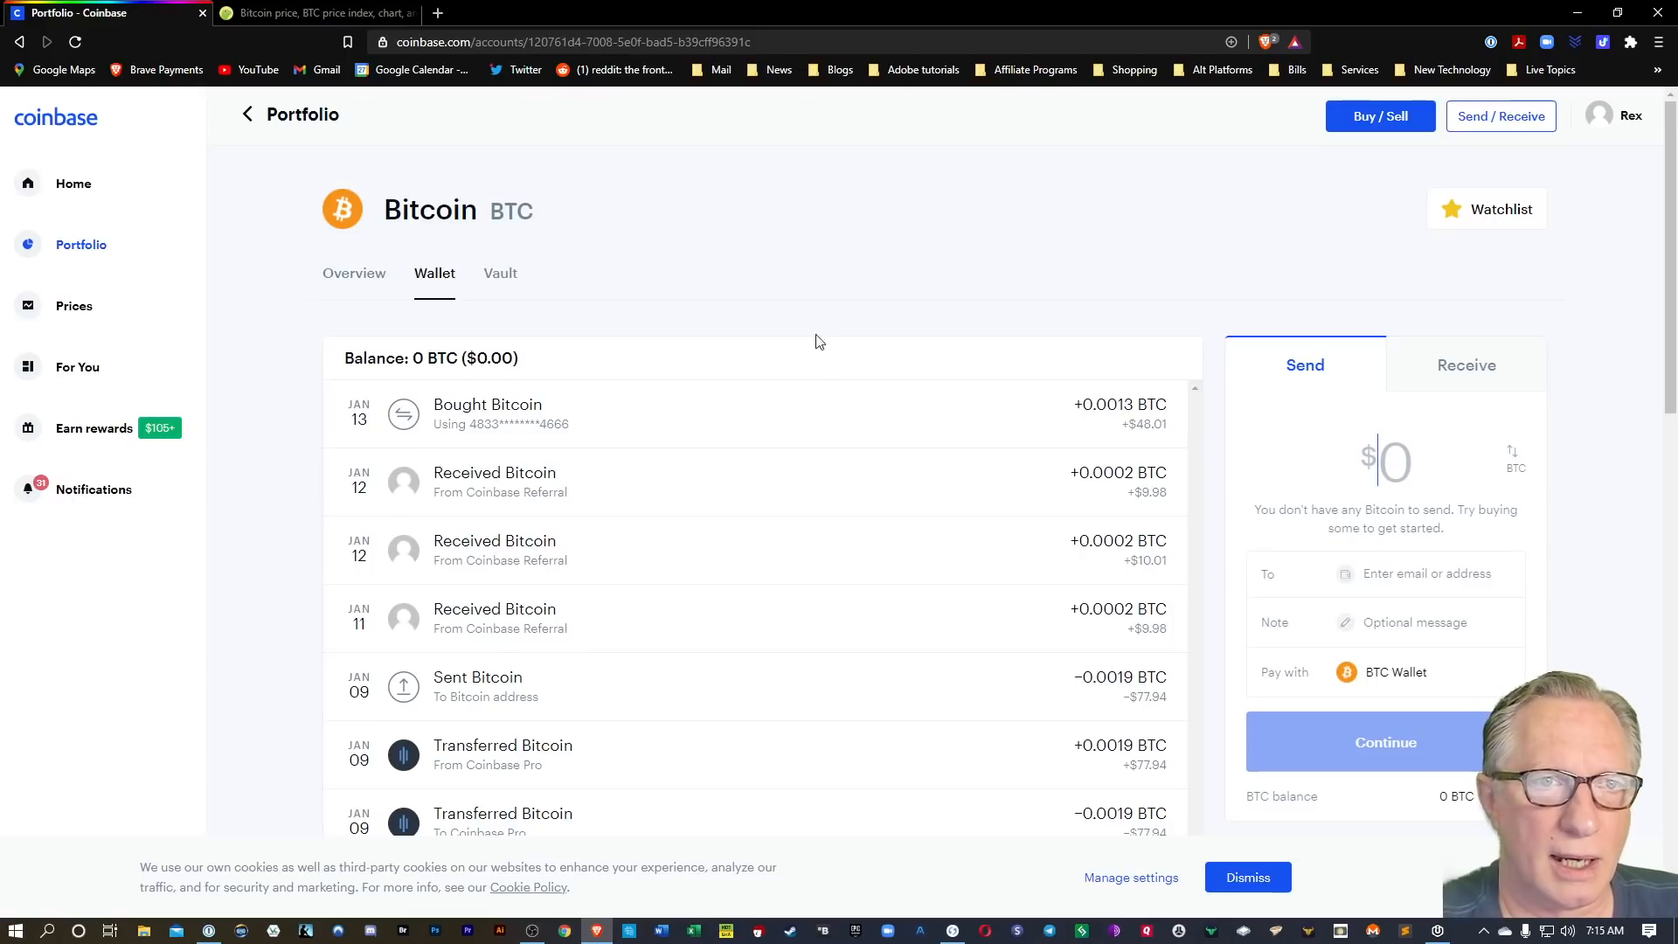
{"action": "left_click", "coordinate": [33, 187]}
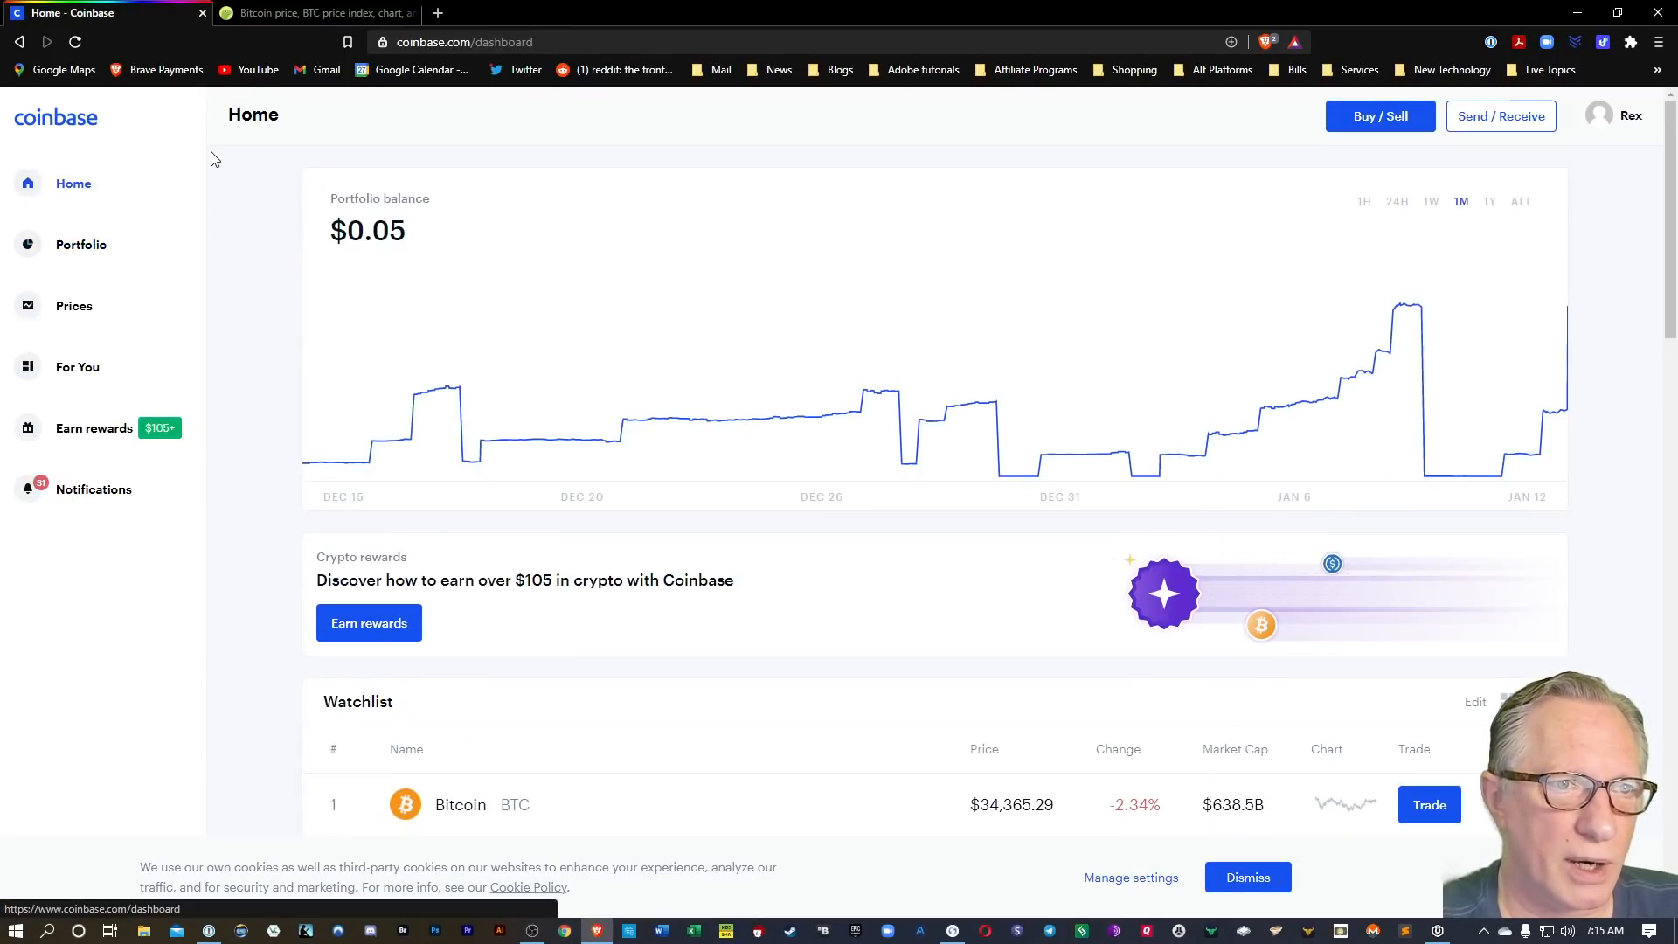
Step: Open Bitcoin from the Portfolio list to see the pending −0.0022 BTC send
{"action": "left_click", "coordinate": [83, 246]}
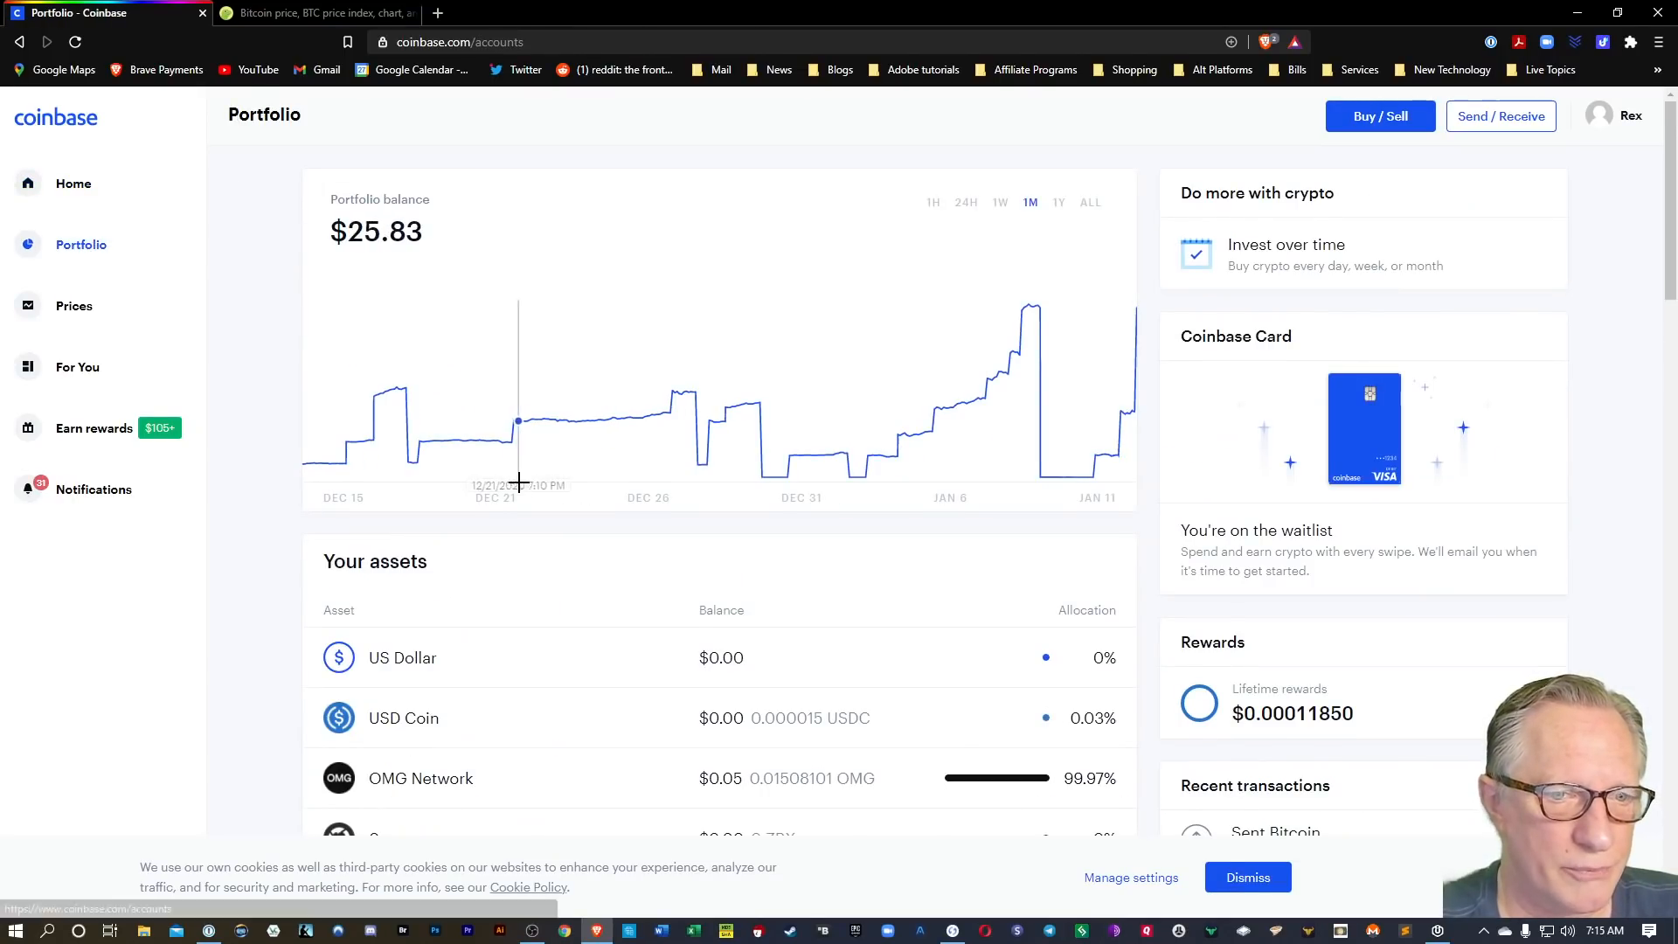
{"action": "scroll", "coordinate": [519, 482], "scroll_direction": "down", "scroll_amount": 8}
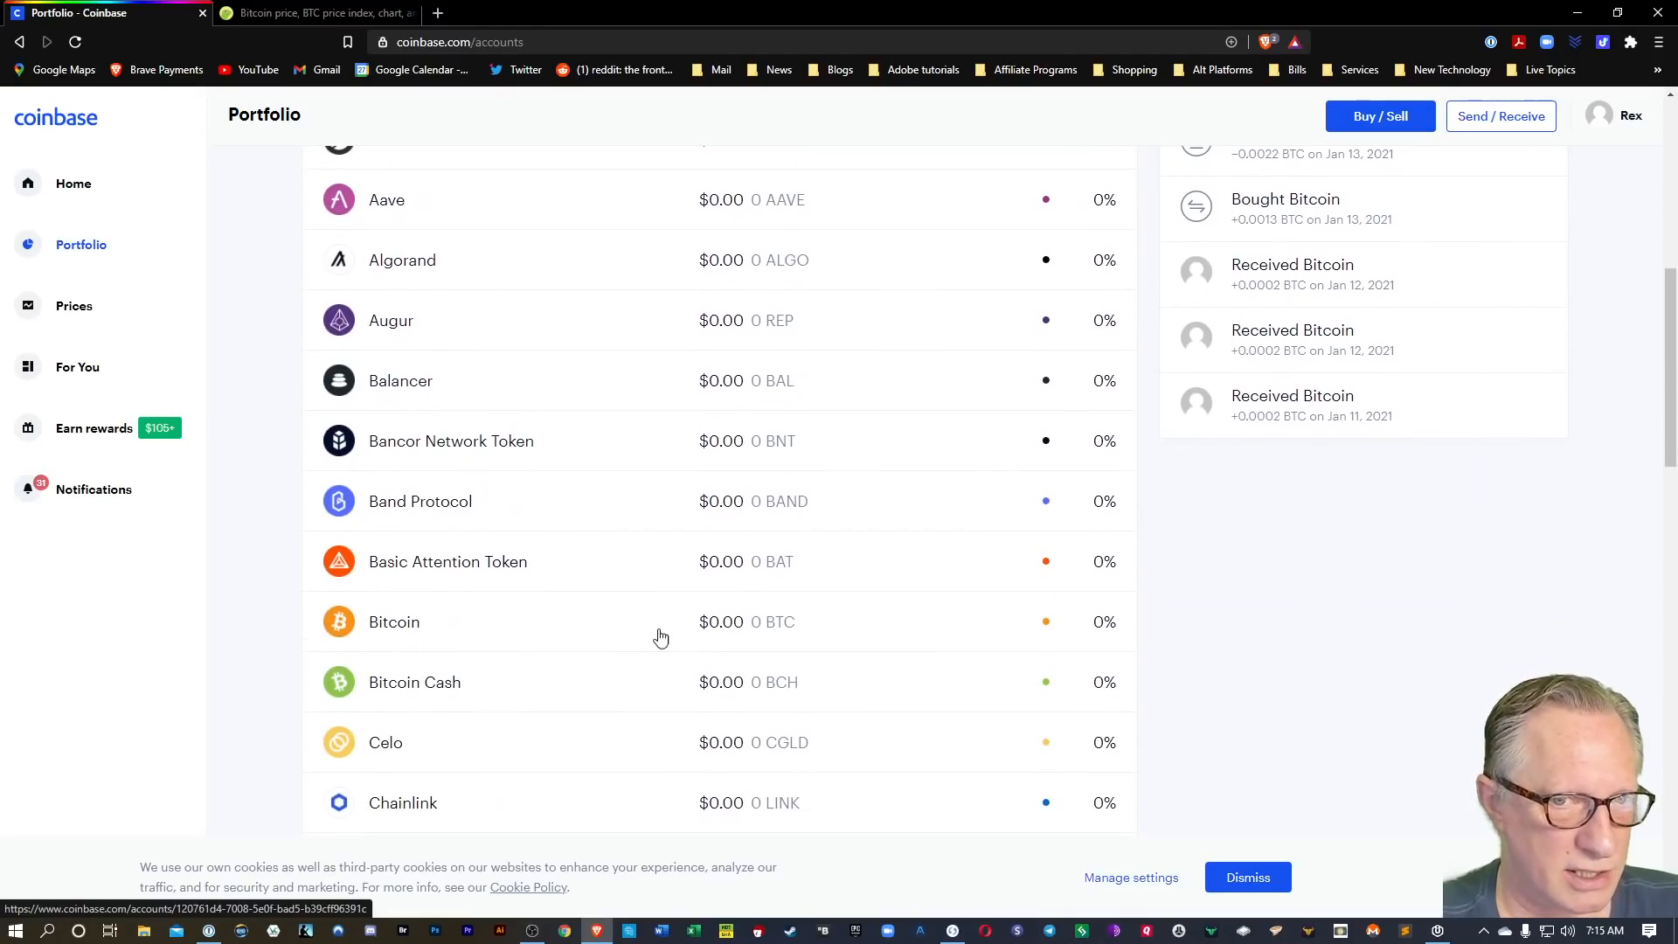
{"action": "left_click", "coordinate": [535, 626]}
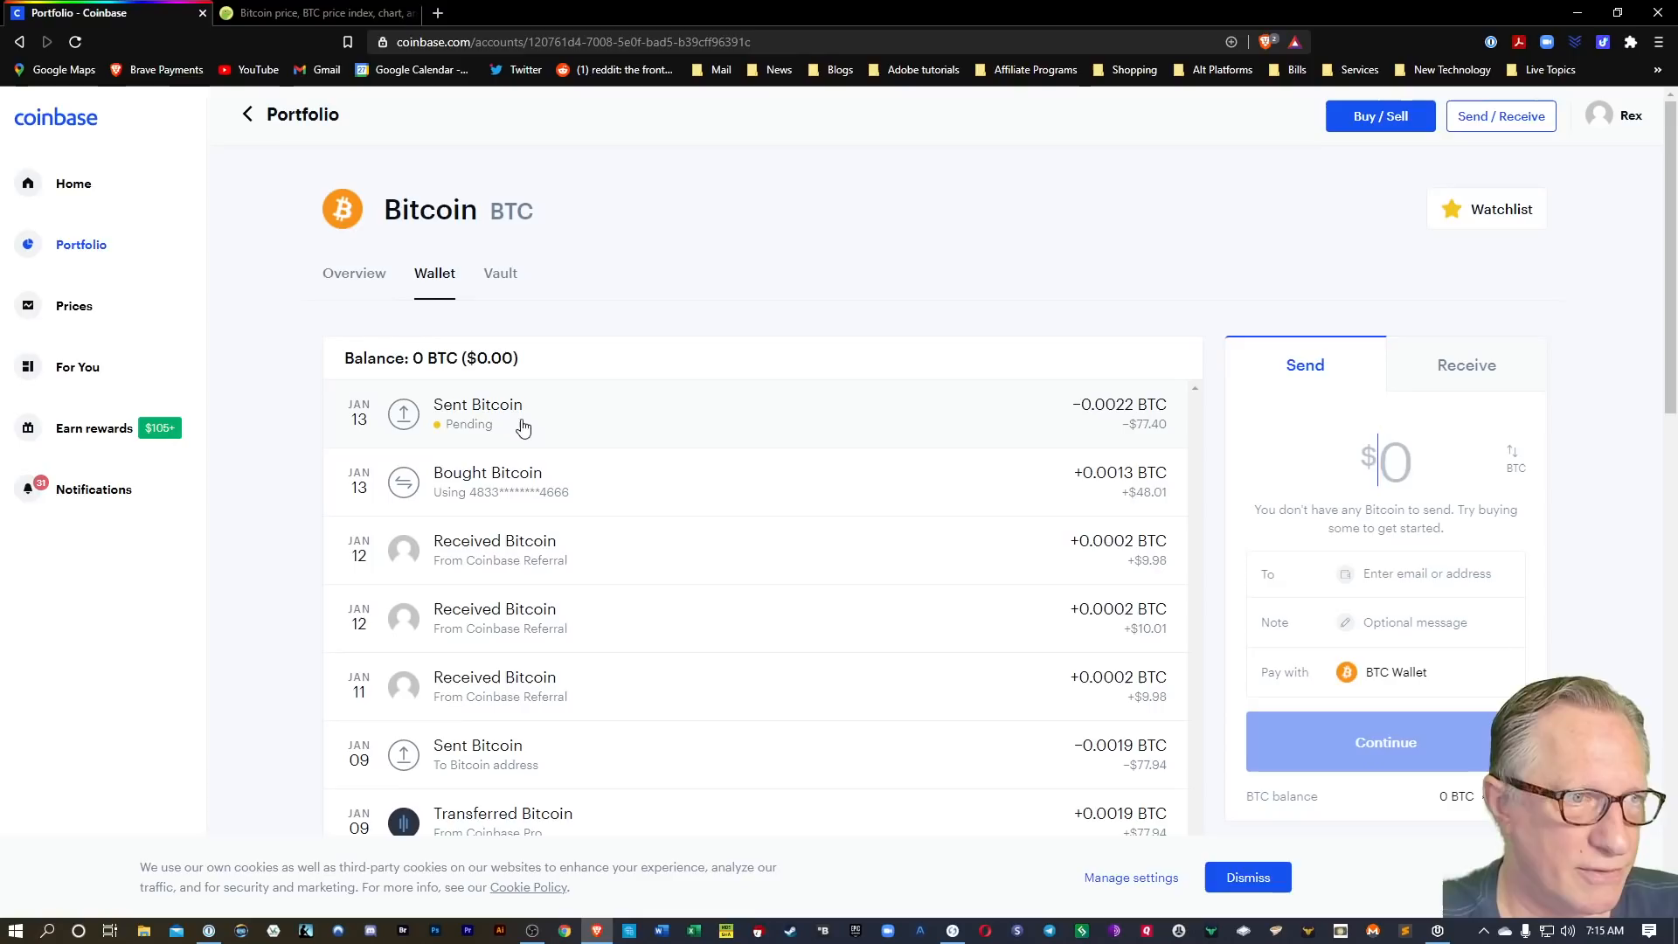
Step: Copy Coinbase's Bitcoin receive address and minimize Brave to bring up Ledger Live
{"action": "left_click", "coordinate": [1458, 372]}
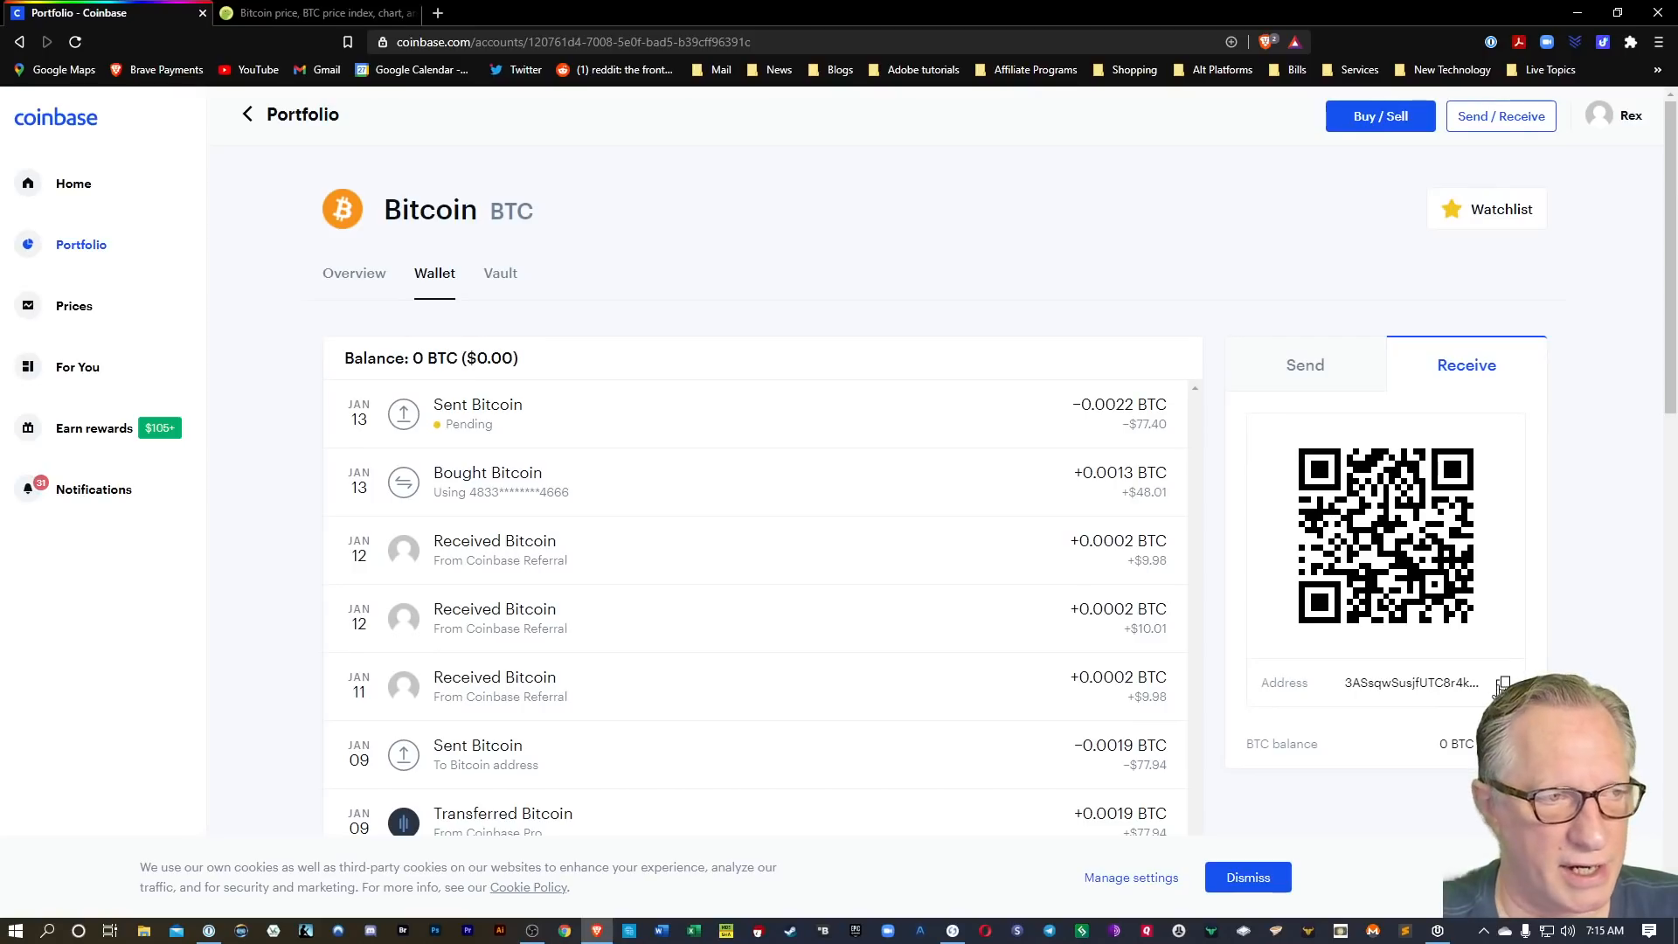
{"action": "left_click", "coordinate": [1503, 686]}
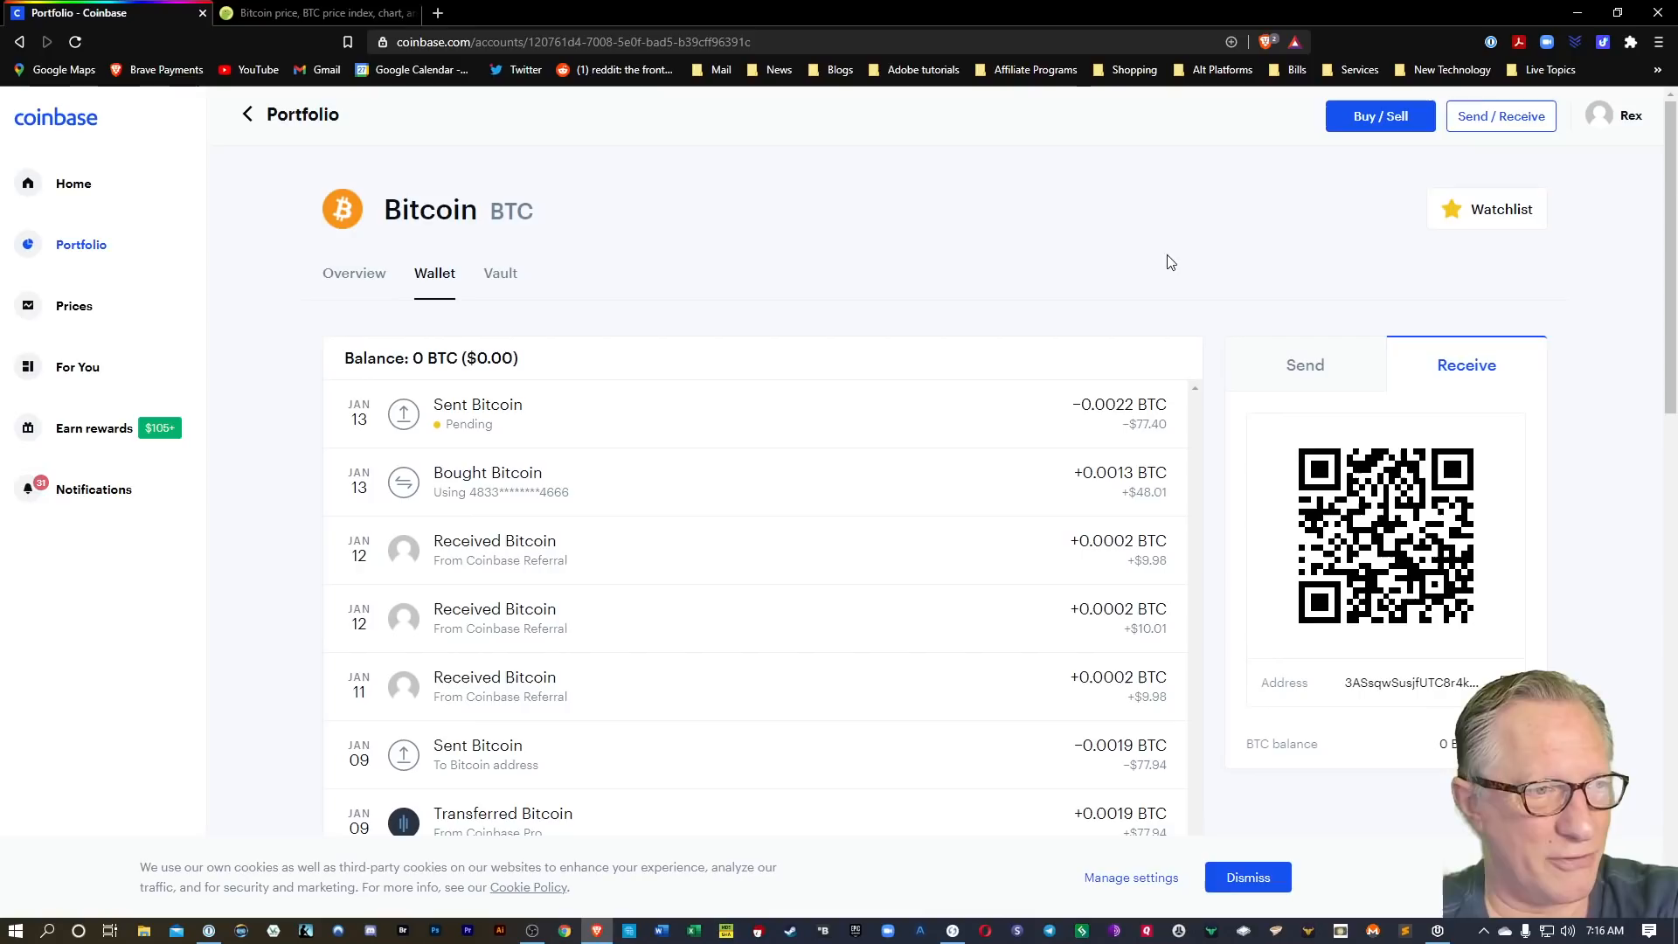
{"action": "left_click", "coordinate": [1577, 12]}
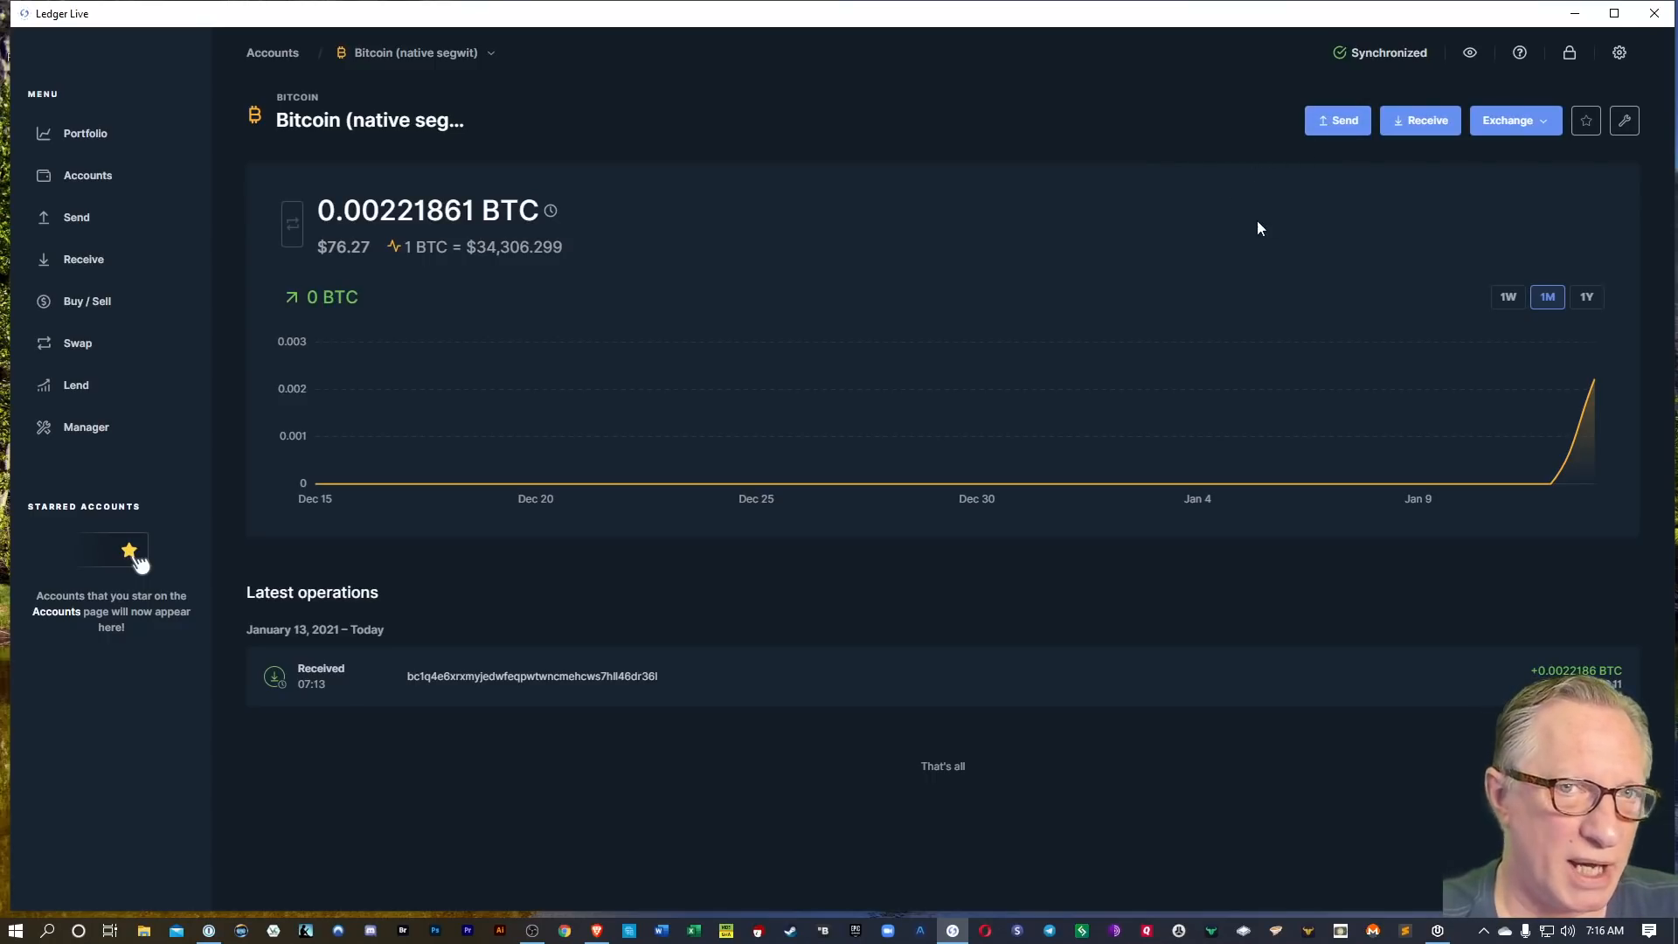
Step: Start a Ledger Live Bitcoin send with the copied Coinbase address pasted as recipient
{"action": "left_click", "coordinate": [1334, 129]}
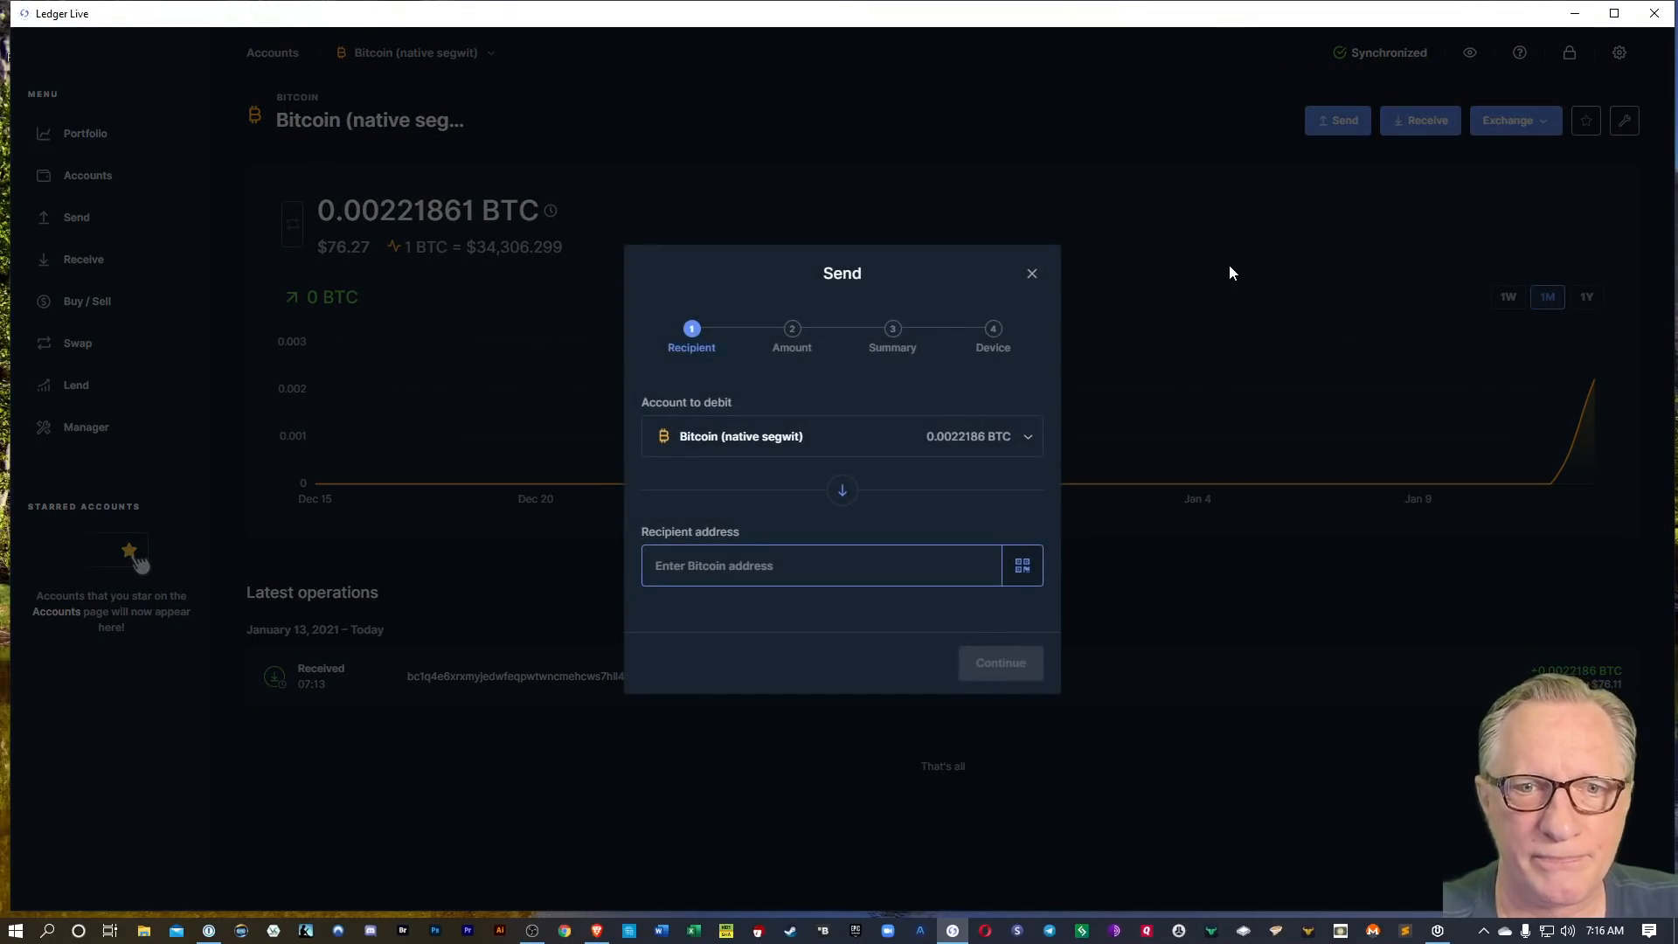
{"action": "right_click", "coordinate": [675, 566]}
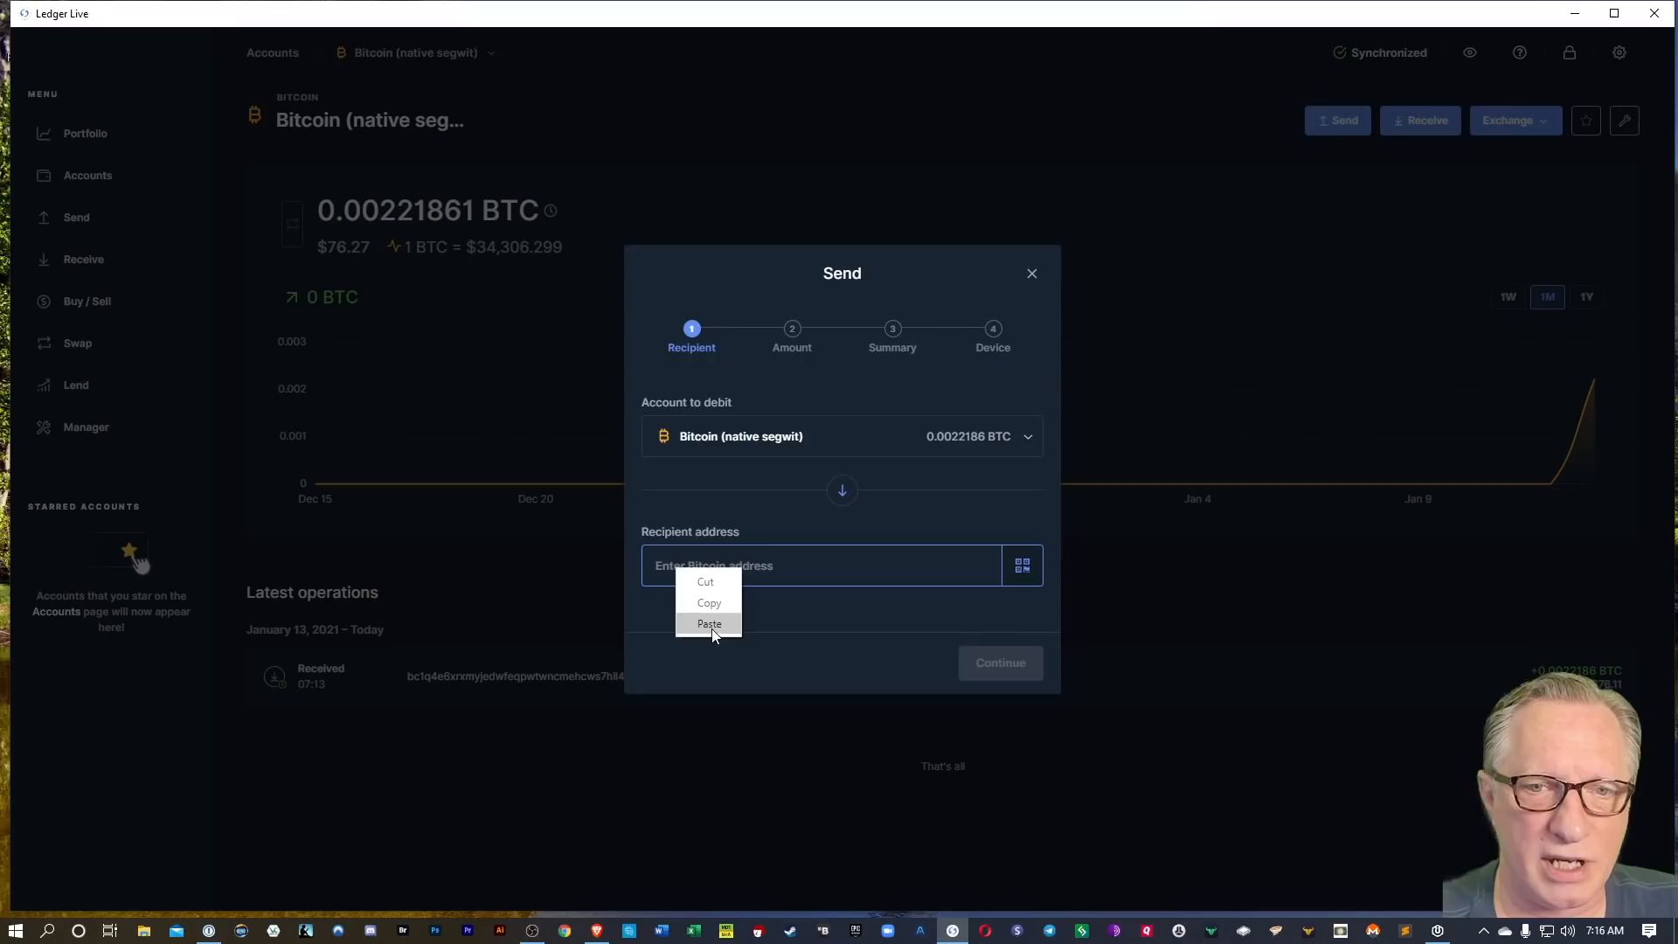
{"action": "left_click", "coordinate": [706, 631]}
{"action": "left_click", "coordinate": [1000, 667]}
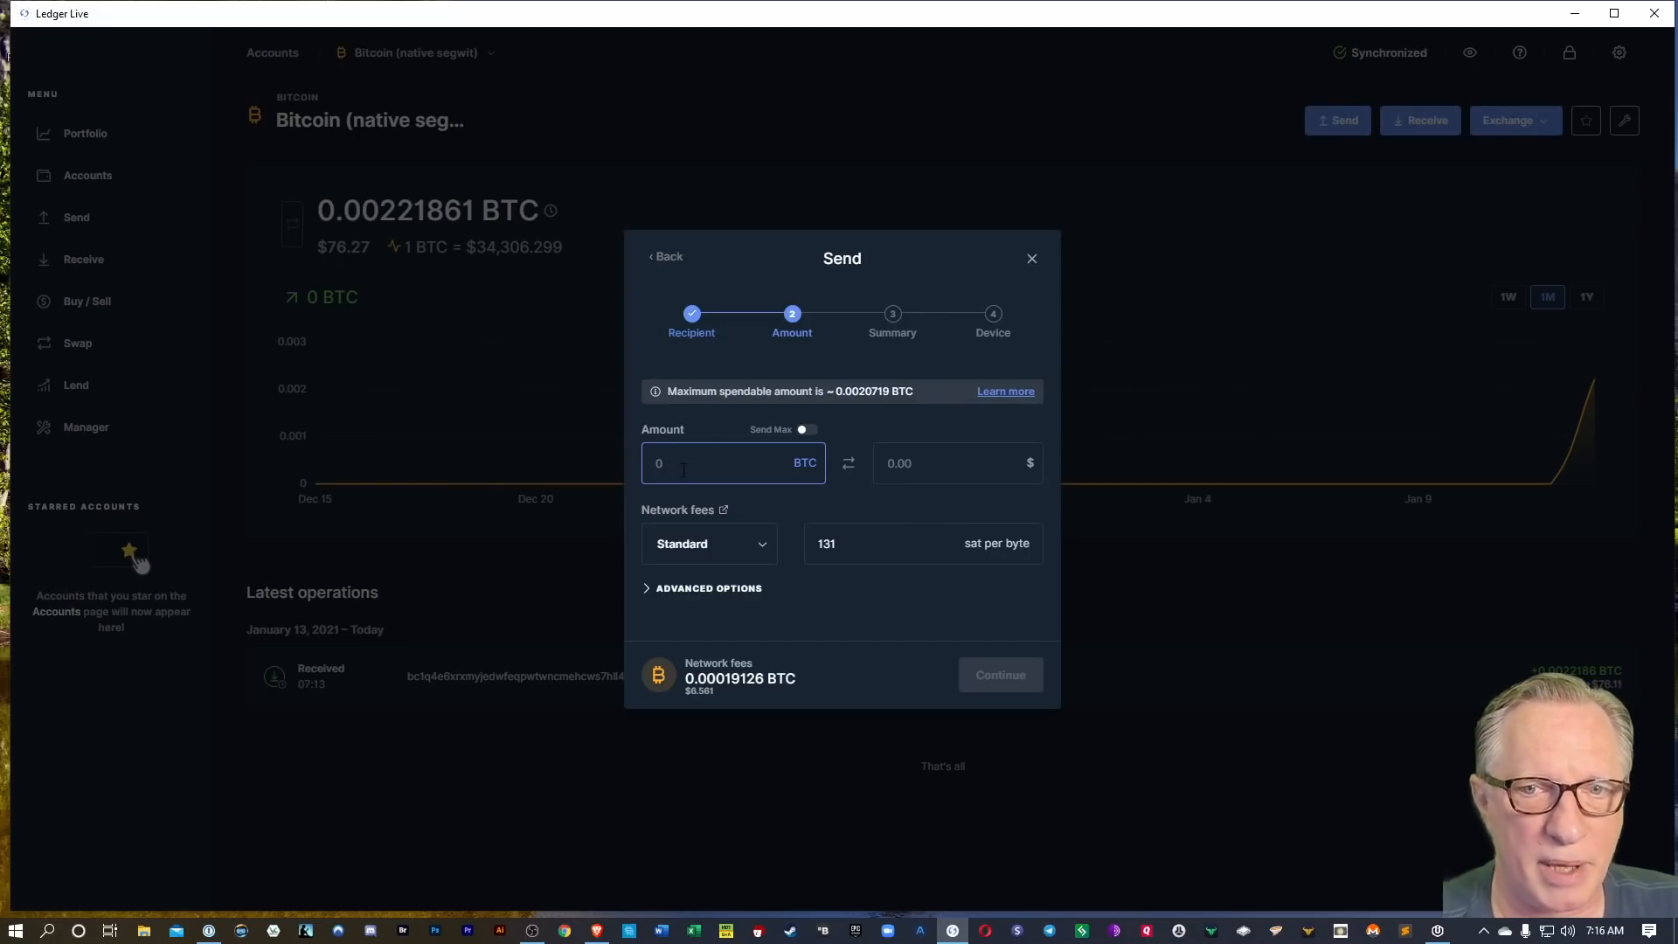
Step: Enter $40, then switch on Send Max for 0.00207189 BTC with the Standard fee
{"action": "left_click", "coordinate": [916, 468]}
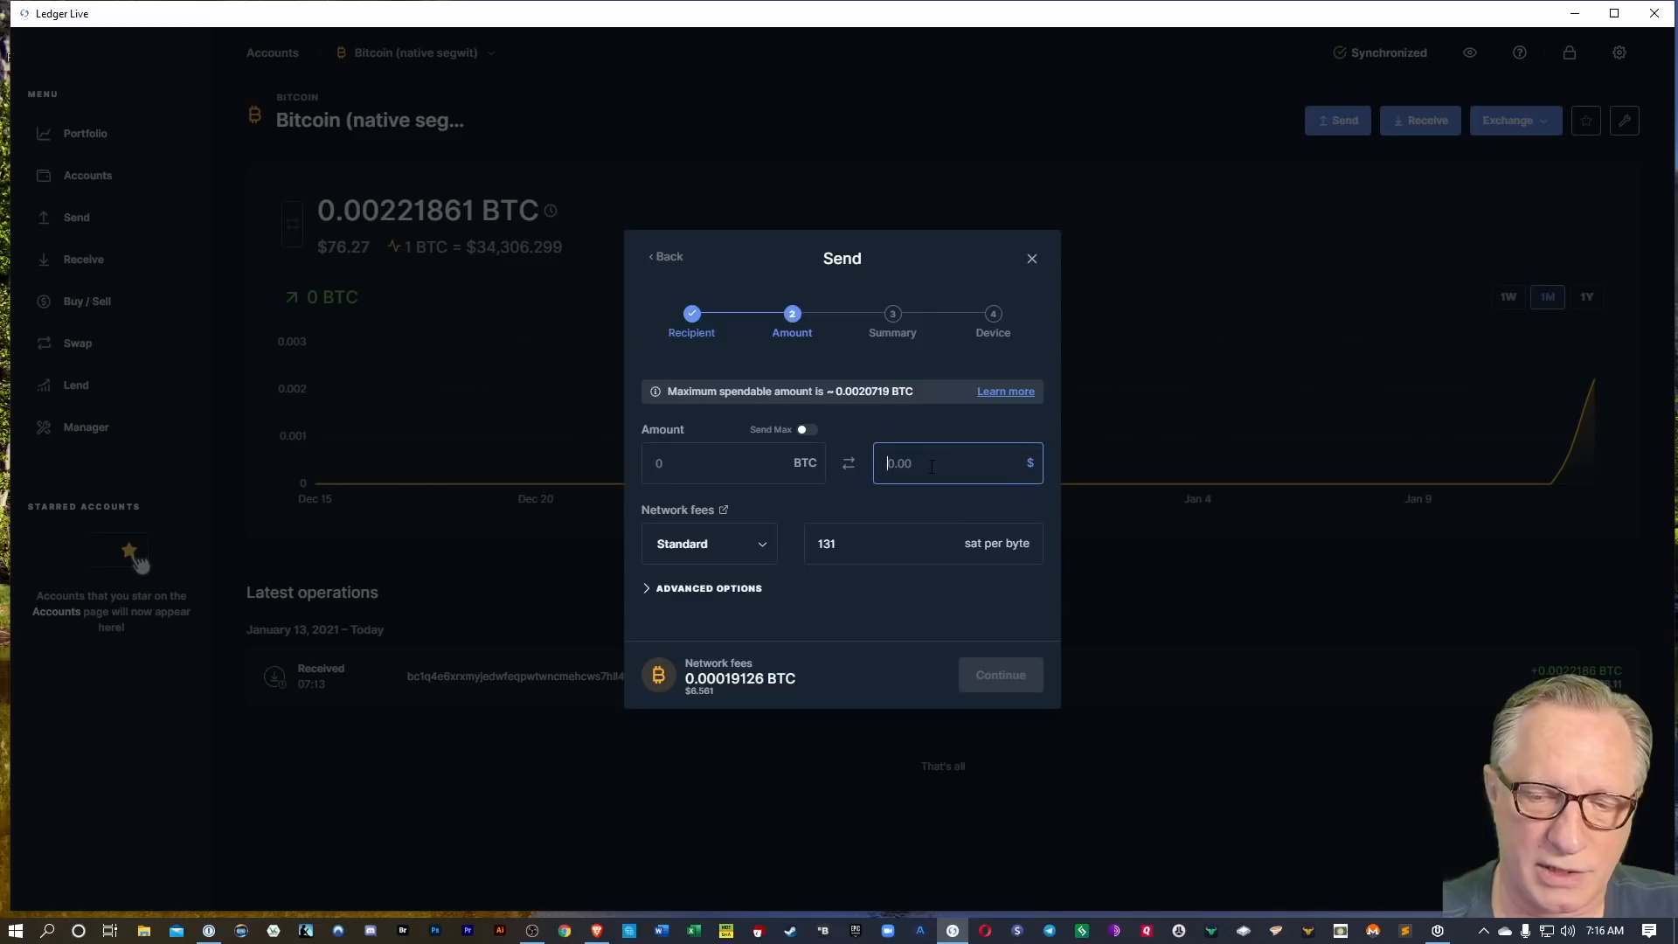
{"action": "type", "text": "40"}
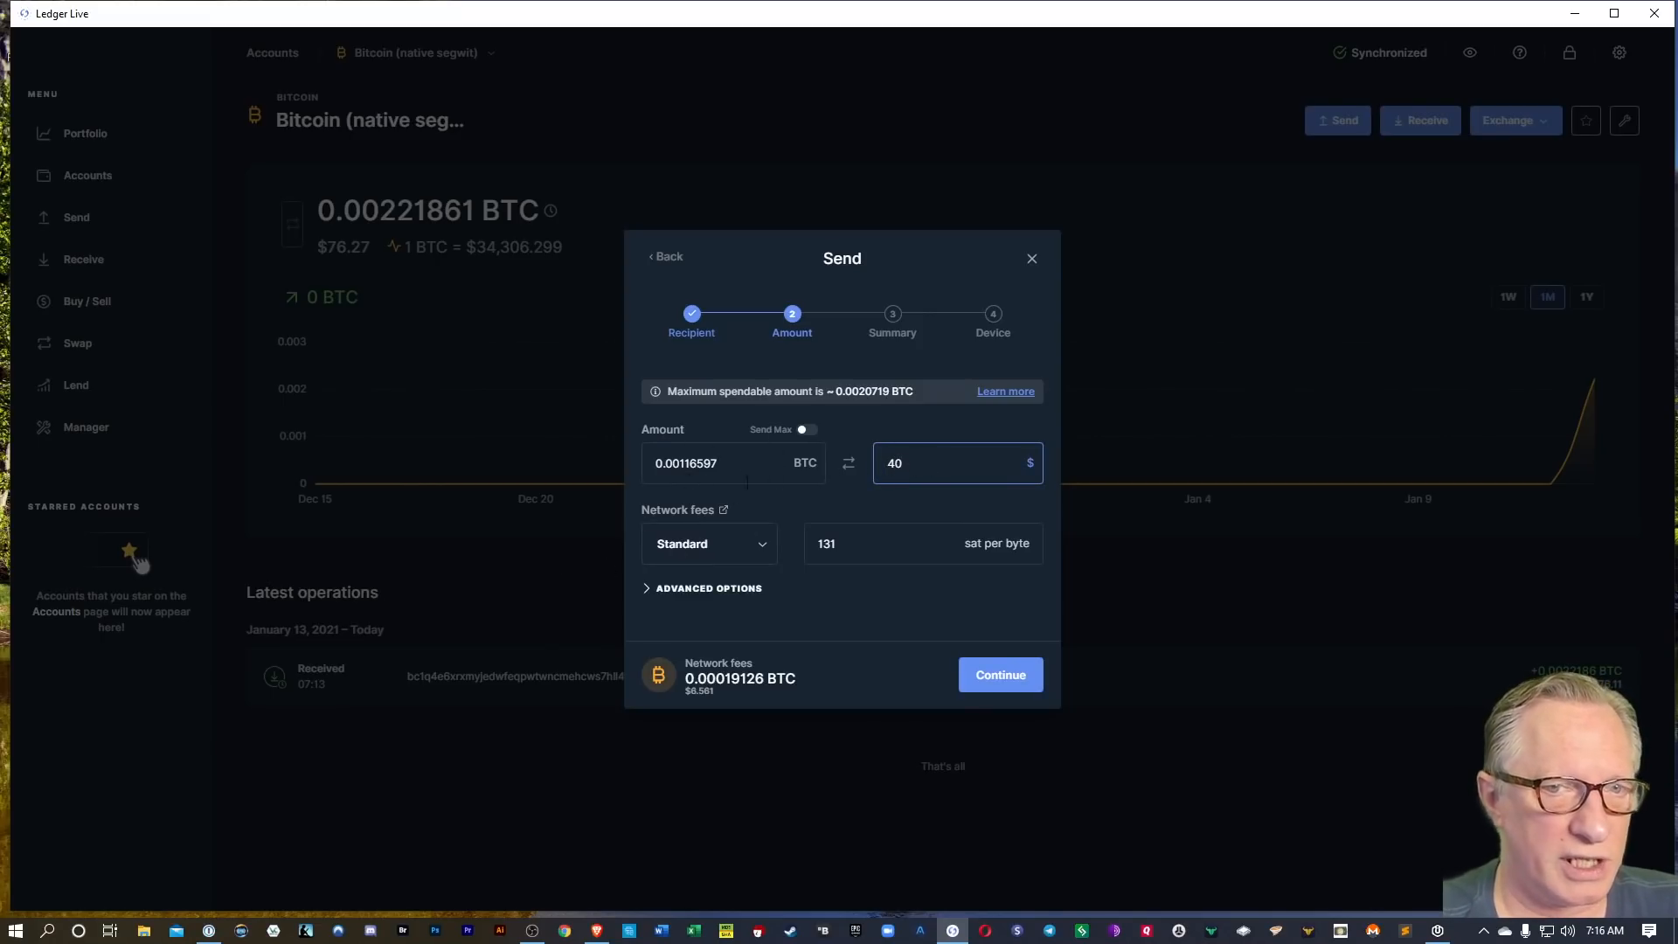
{"action": "left_click", "coordinate": [805, 431]}
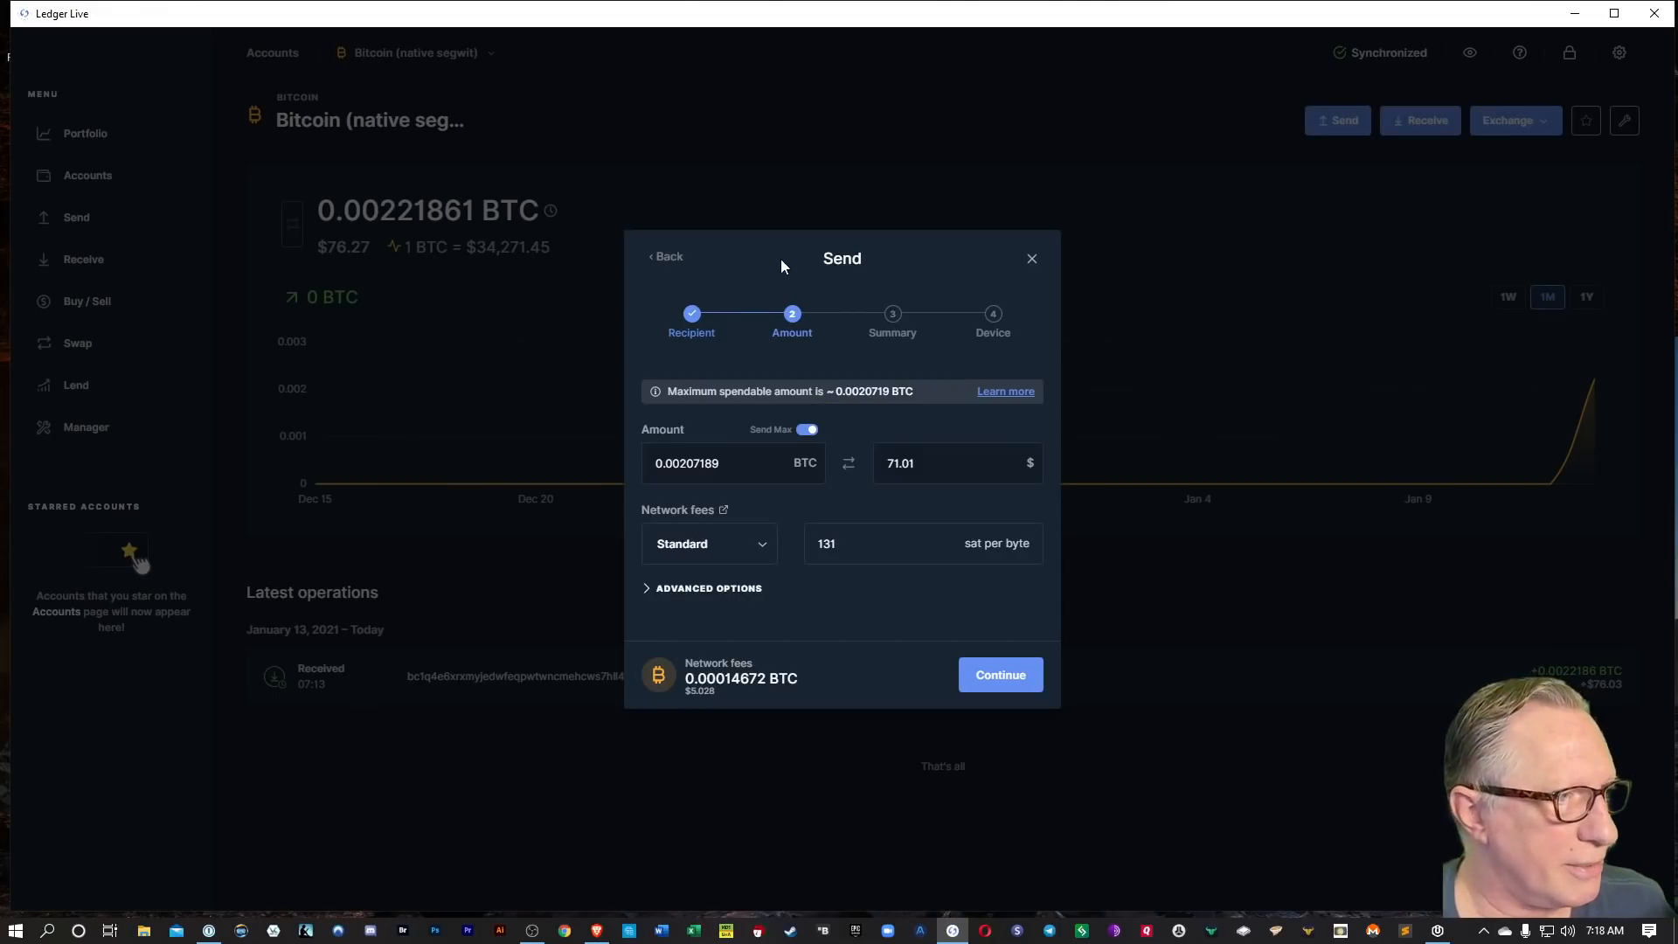
Step: Confirm the summary and approve the 0.00207189 BTC send on the Ledger device
{"action": "left_click", "coordinate": [1002, 681]}
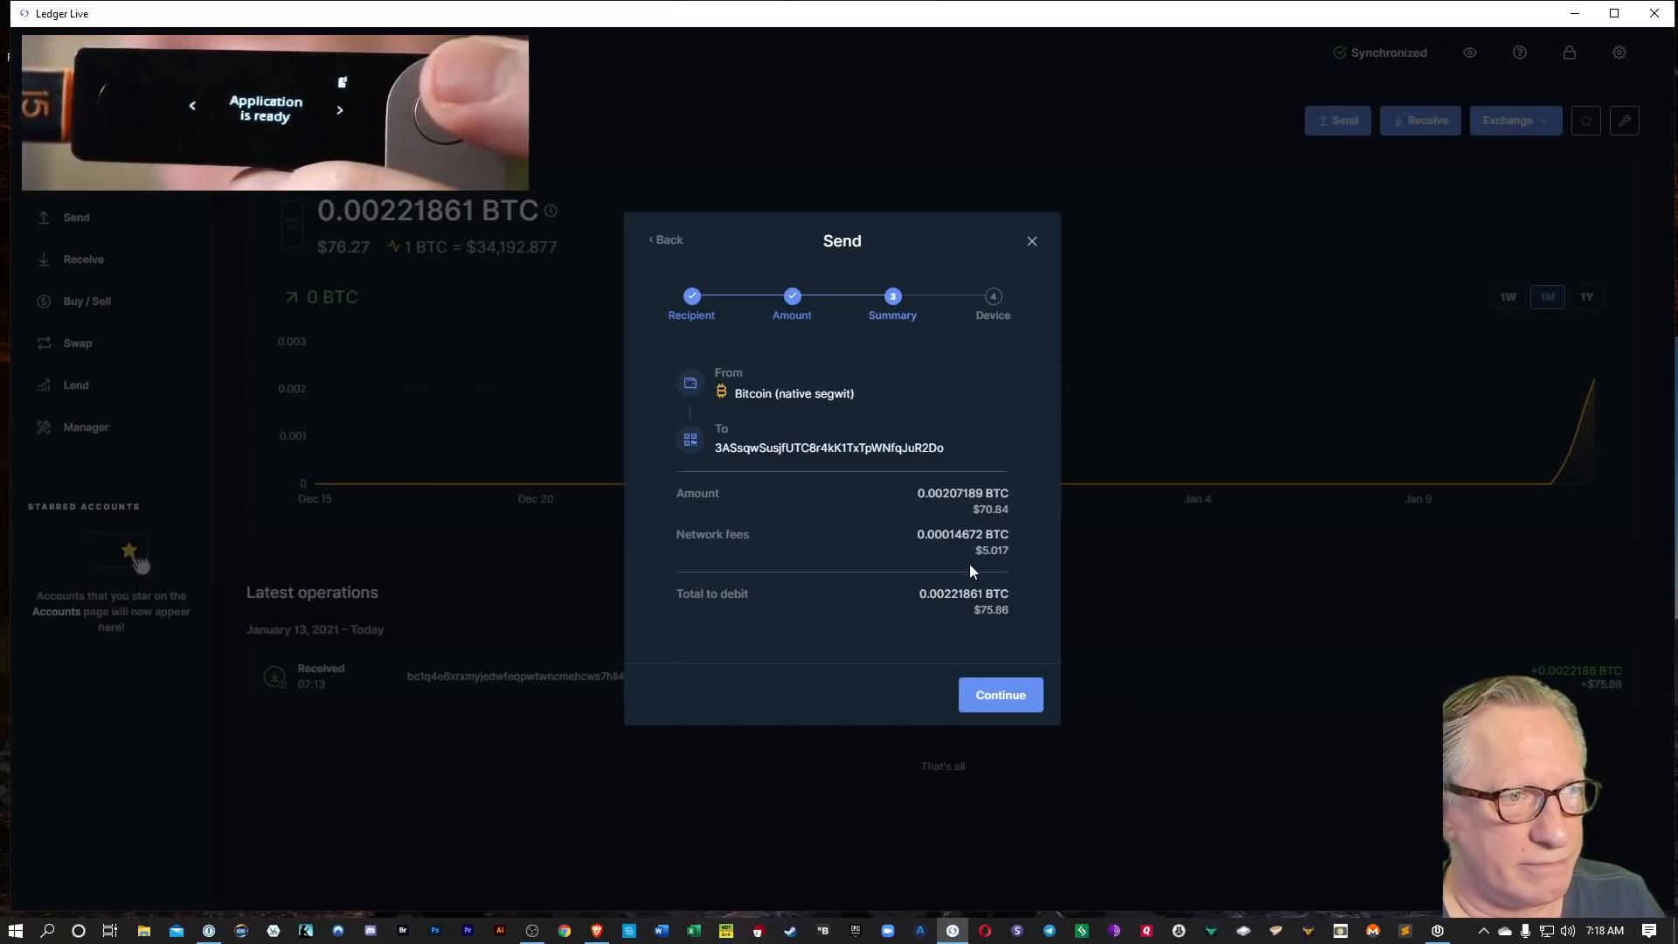
{"action": "left_click", "coordinate": [996, 697]}
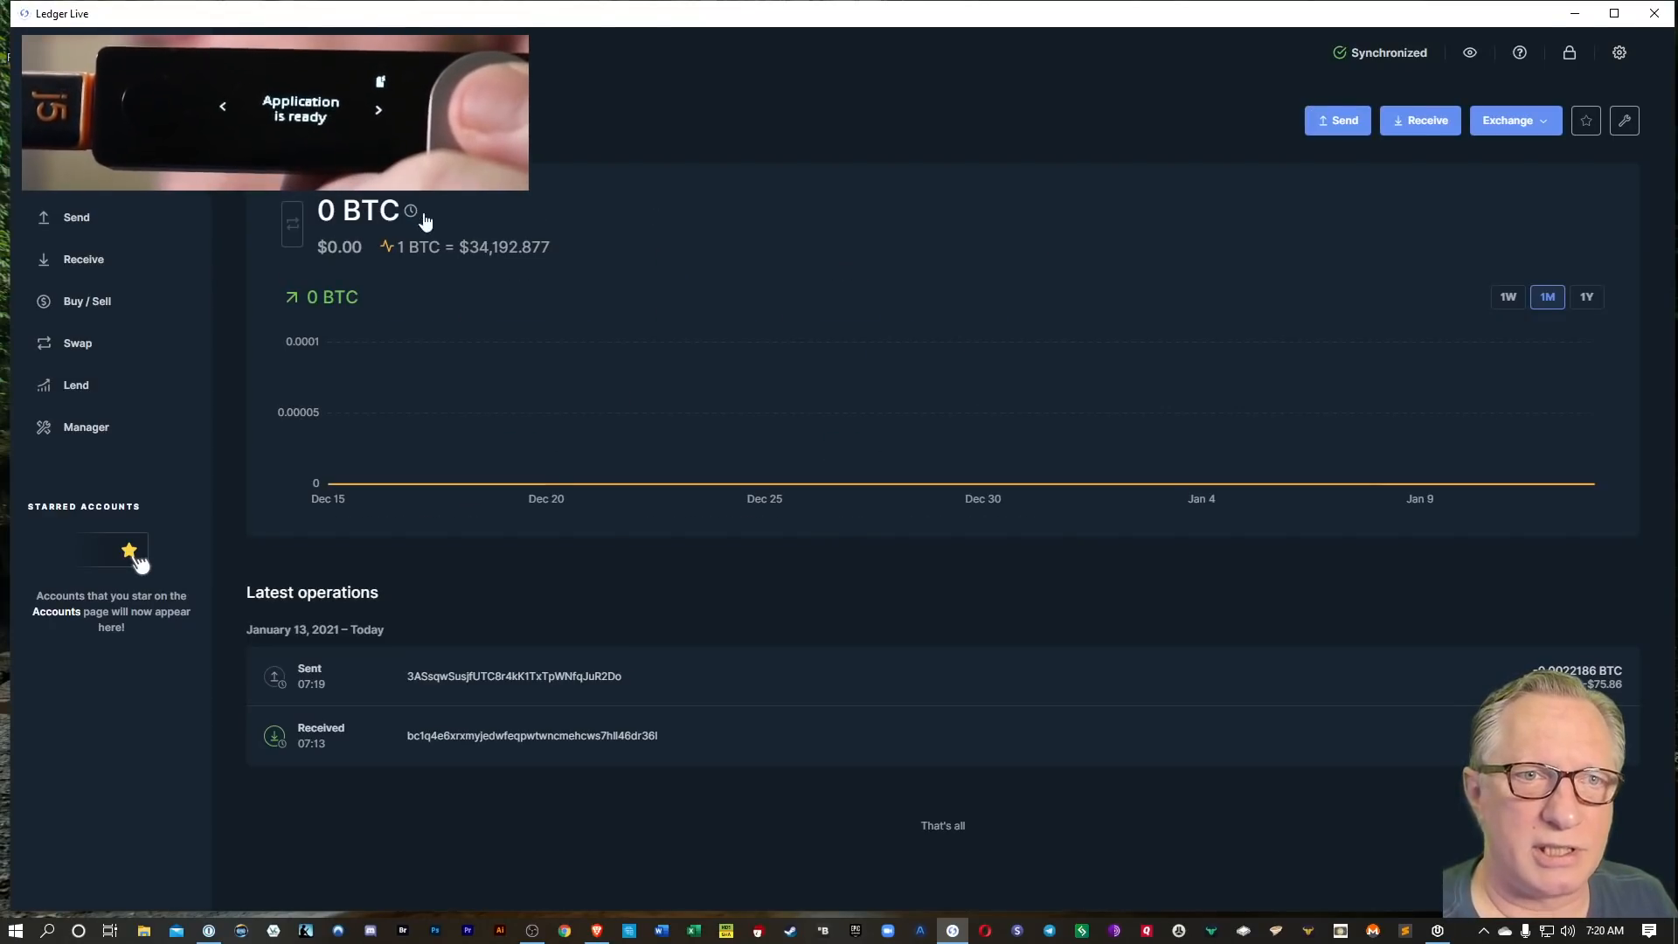
Step: Minimize Ledger Live and reload the Coinbase Bitcoin wallet page in Brave
{"action": "left_click", "coordinate": [1573, 13]}
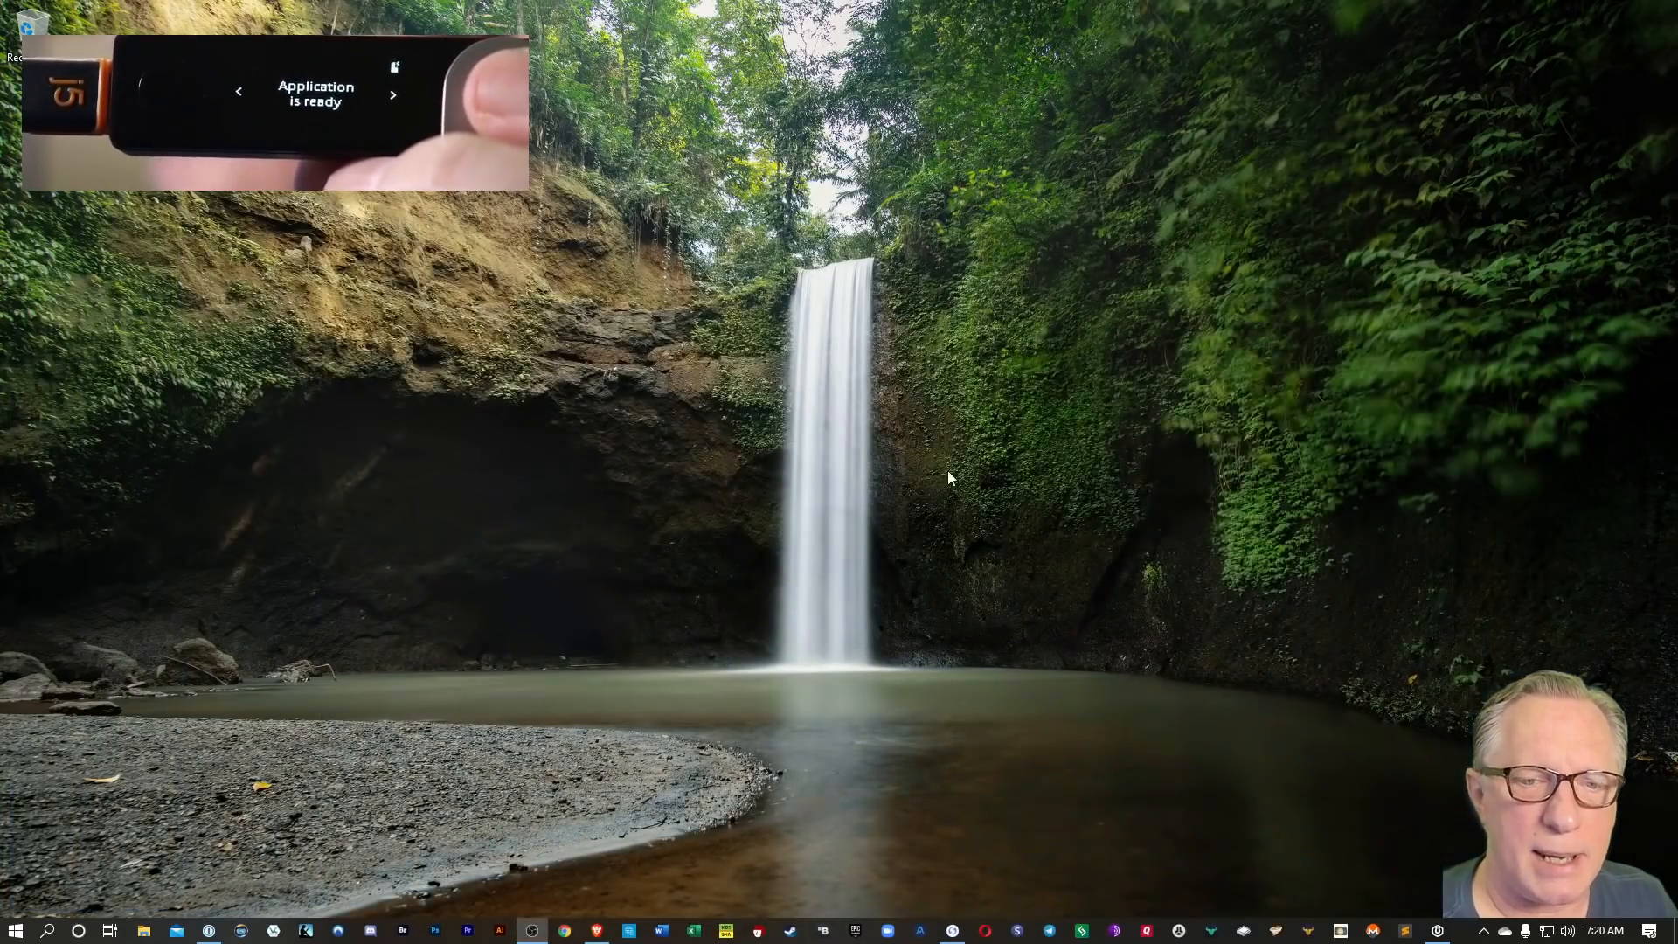
{"action": "left_click", "coordinate": [598, 930]}
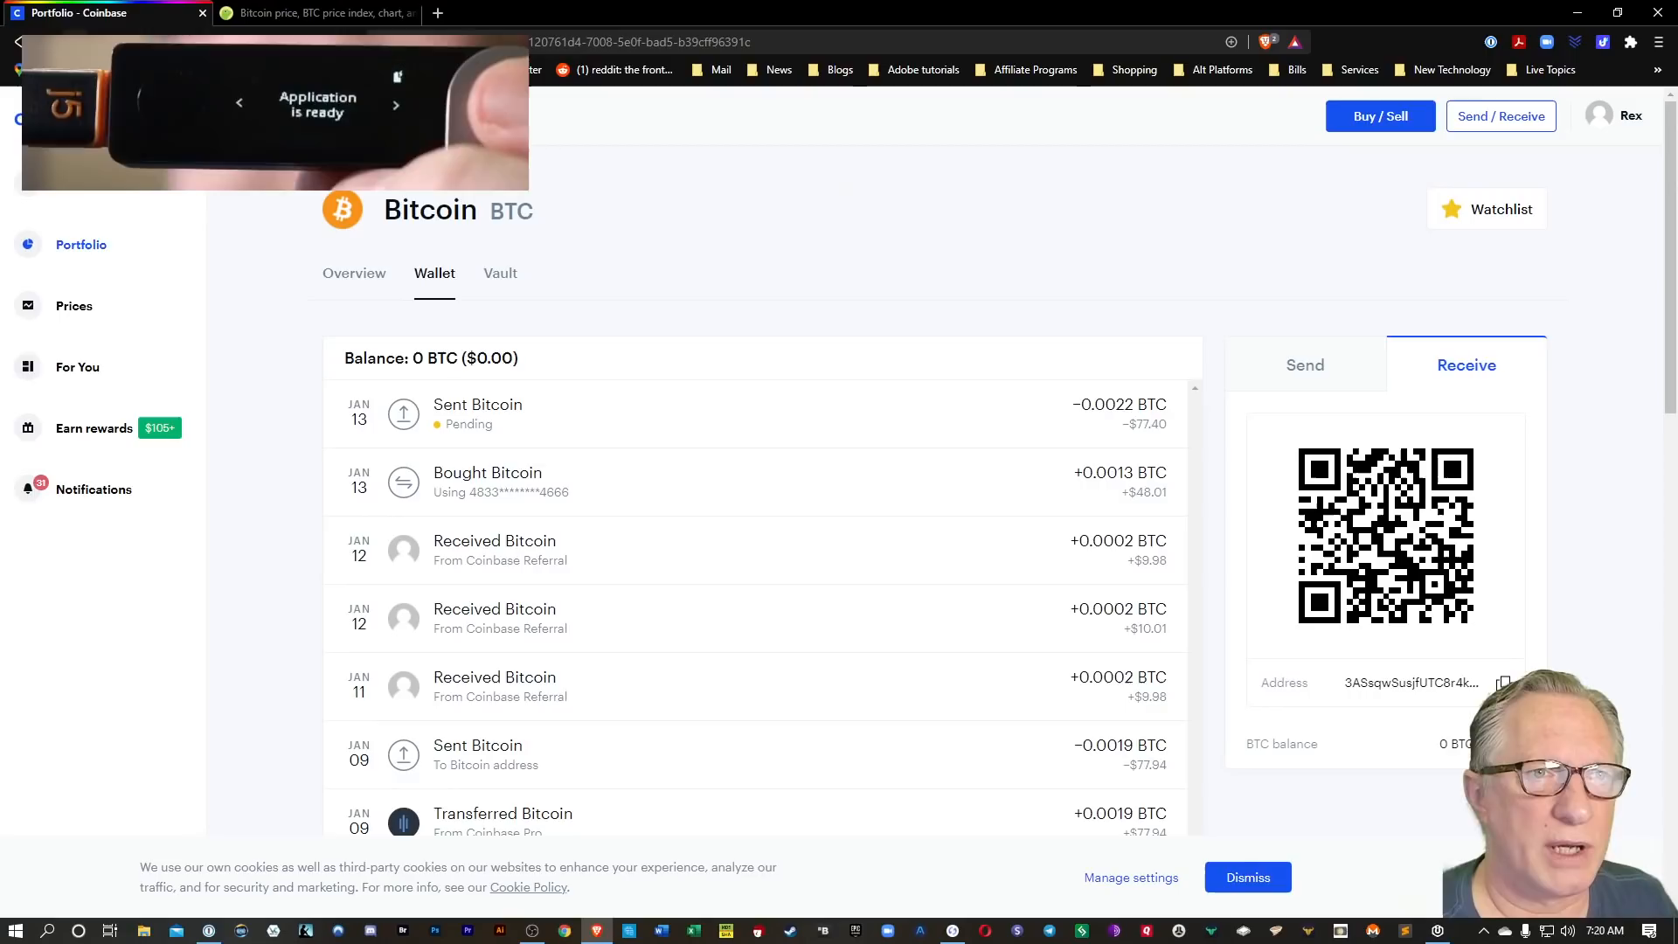
{"action": "left_click", "coordinate": [74, 42]}
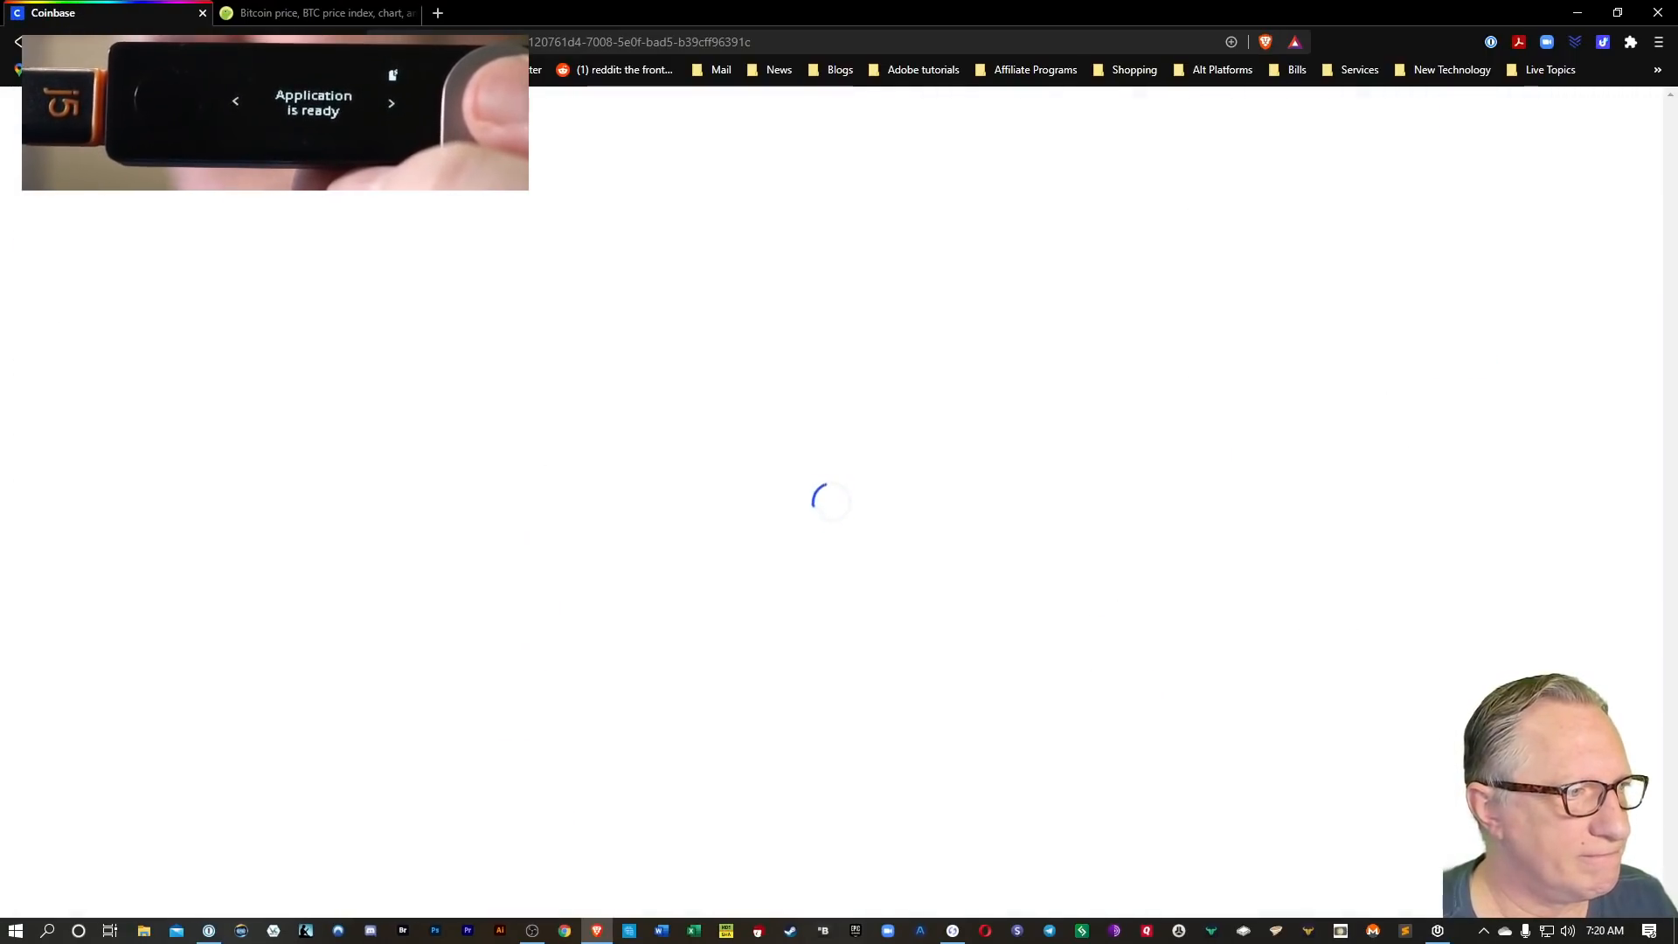